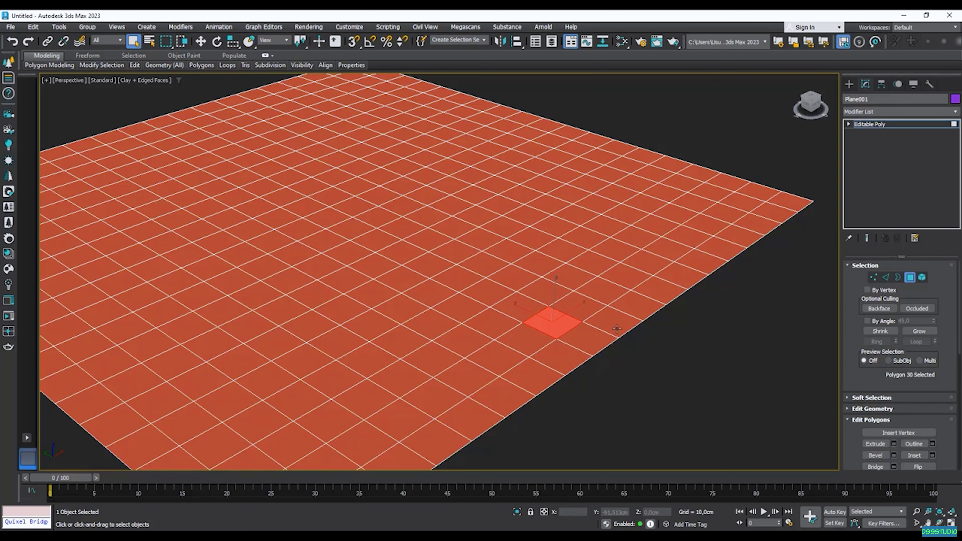
- Grow the polygon selection outward from the single selected polygon until it covers 77 polygons
click(924, 332)
click(923, 331)
click(922, 331)
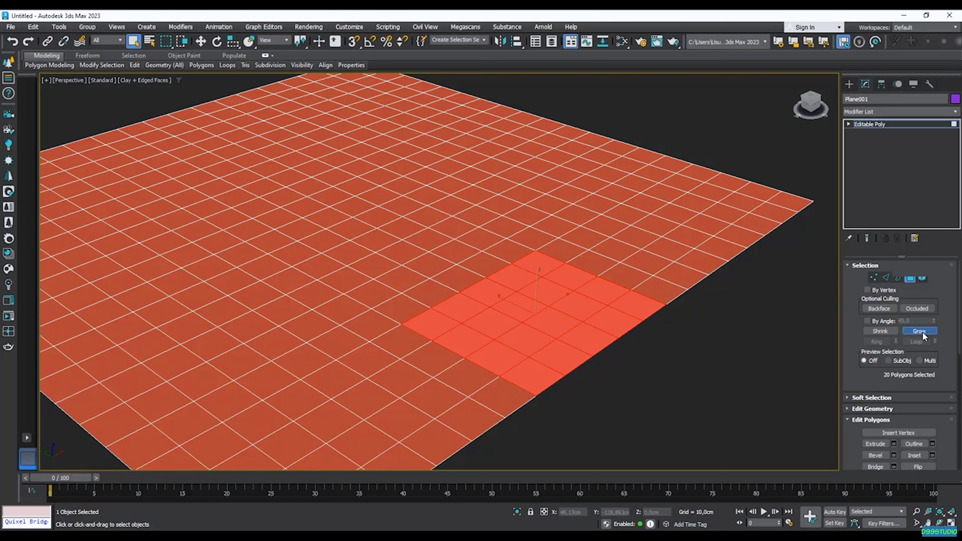
click(922, 332)
click(923, 332)
click(922, 332)
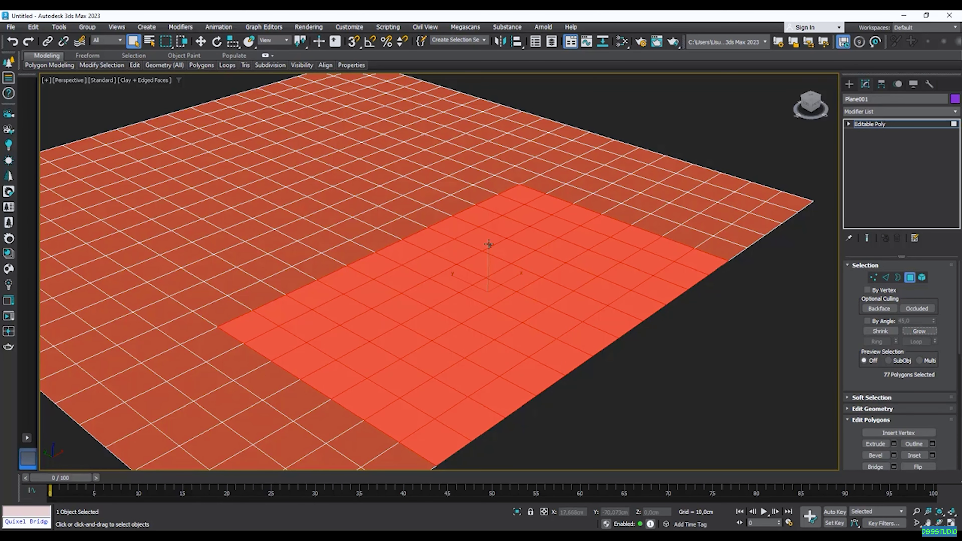
- Shrink the polygon selection repeatedly until no polygon remains selected
click(887, 332)
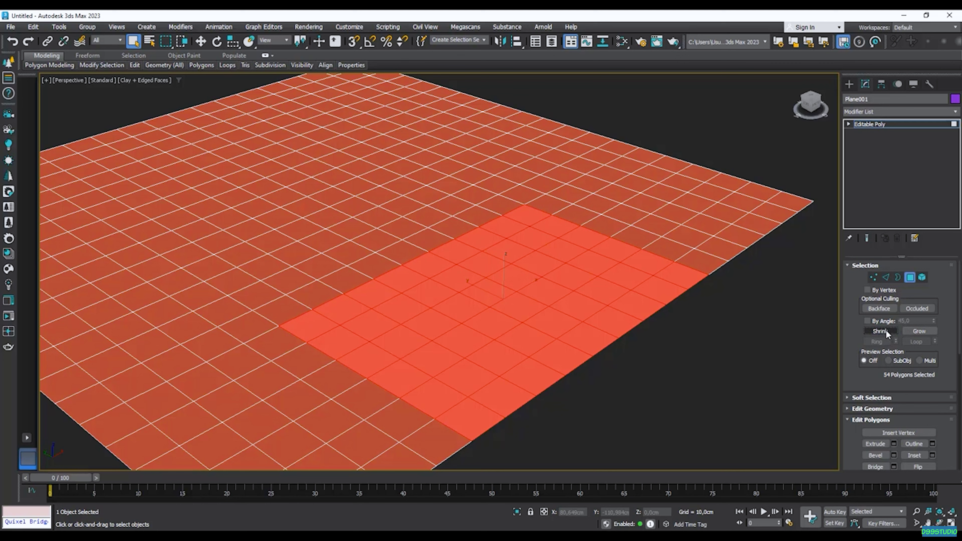
click(886, 332)
click(886, 332)
click(887, 332)
click(886, 333)
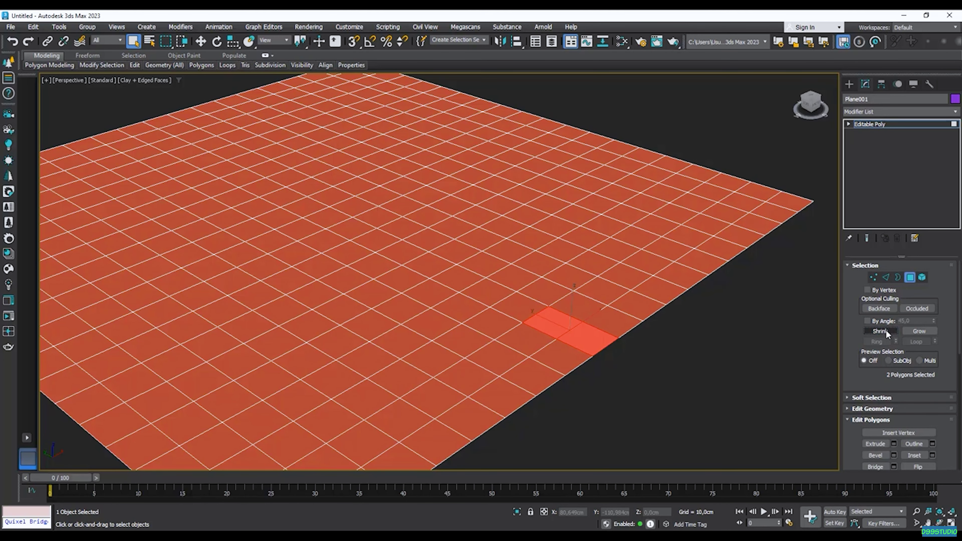
click(887, 332)
- Switch to vertex level, select a vertex near the plane's centre and grow the selection to 85 vertices
click(873, 280)
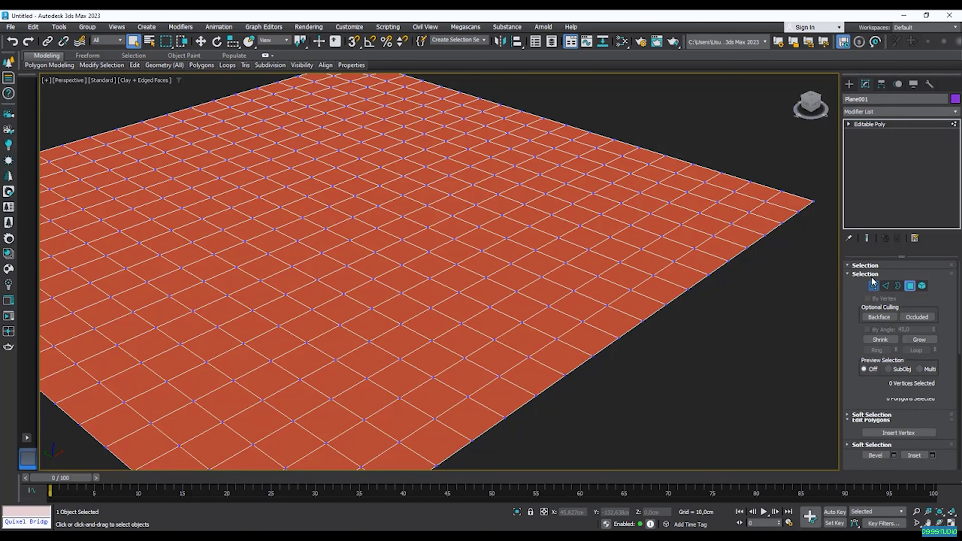
click(525, 323)
mouse_move(468, 273)
alt+middle_down()
mouse_move(580, 333)
mouse_move(451, 280)
mouse_move(479, 289)
alt+middle_up()
click(479, 289)
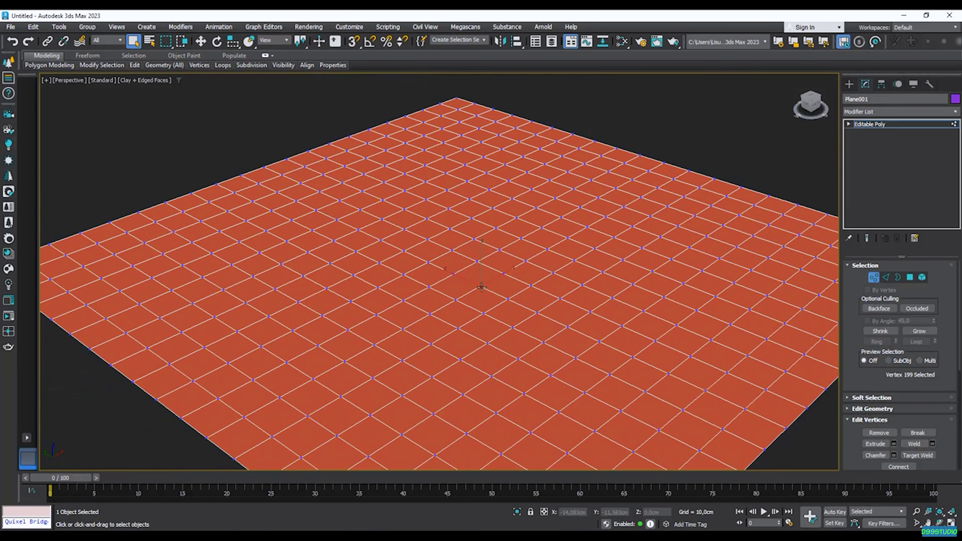
scroll(479, 289, up, 5)
click(914, 333)
click(914, 332)
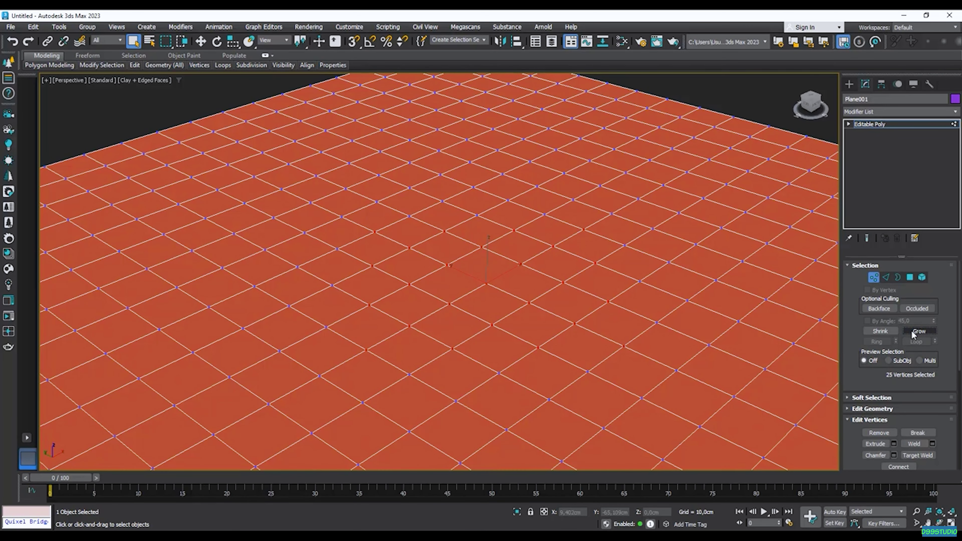
click(914, 333)
scroll(562, 286, down, 3)
alt+middle_drag(562, 286, 521, 282)
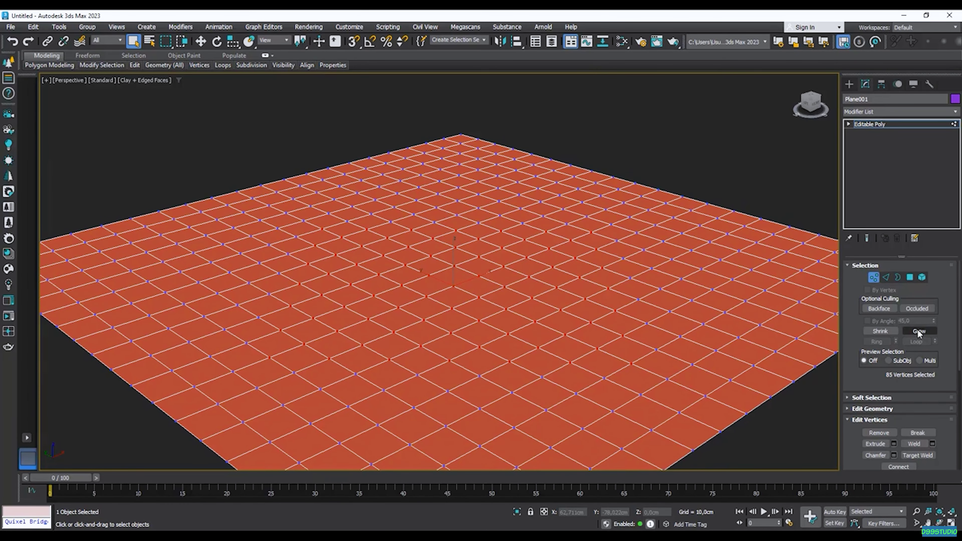
- Form a tiered hill by raising the selected vertices to about 14 cm, then raising successively shrunken selections to about 32 cm and 48 cm
key(w)
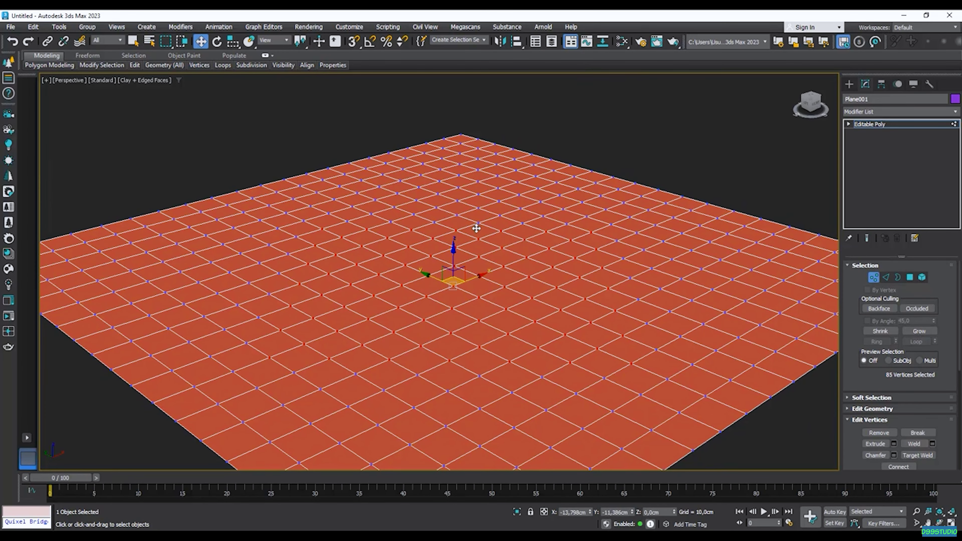
drag(453, 248, 459, 215)
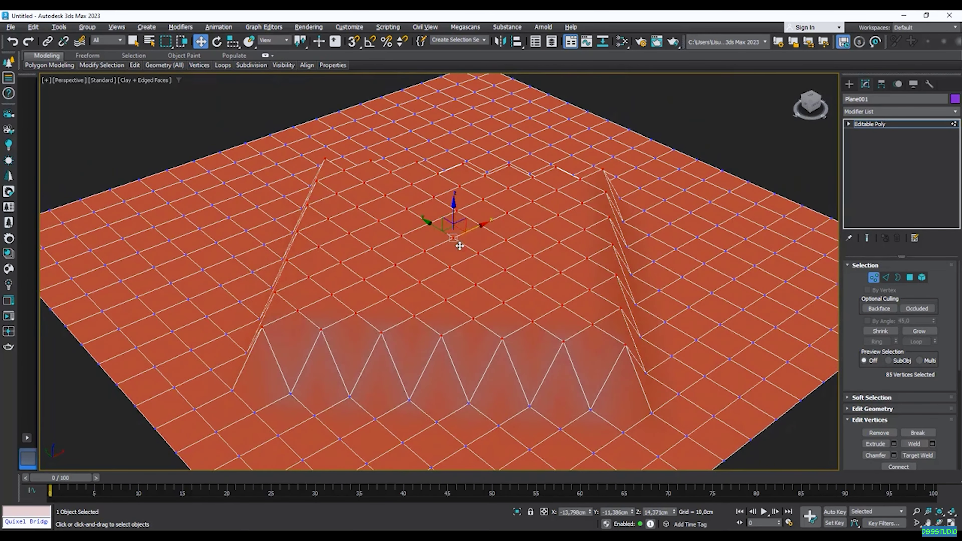
click(881, 331)
drag(442, 217, 443, 152)
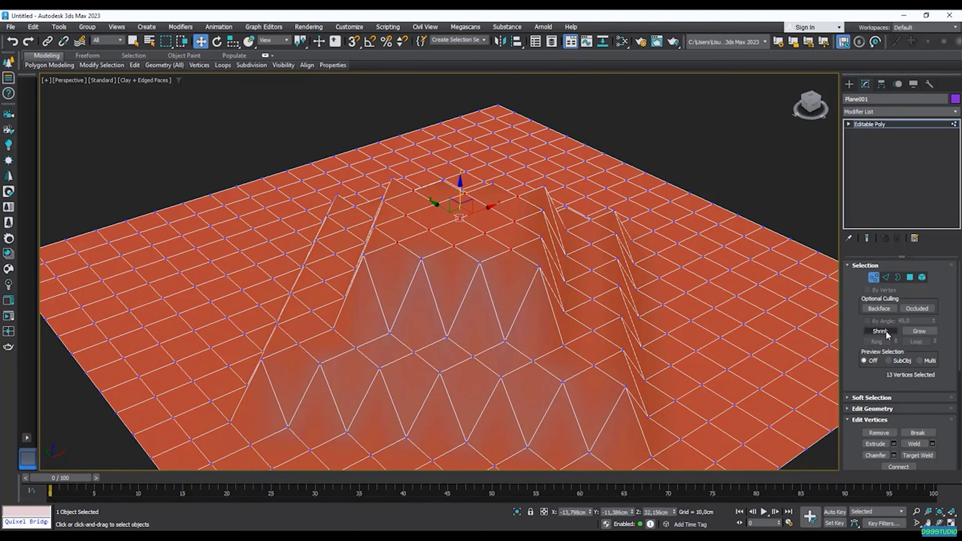
drag(460, 191, 459, 139)
click(880, 331)
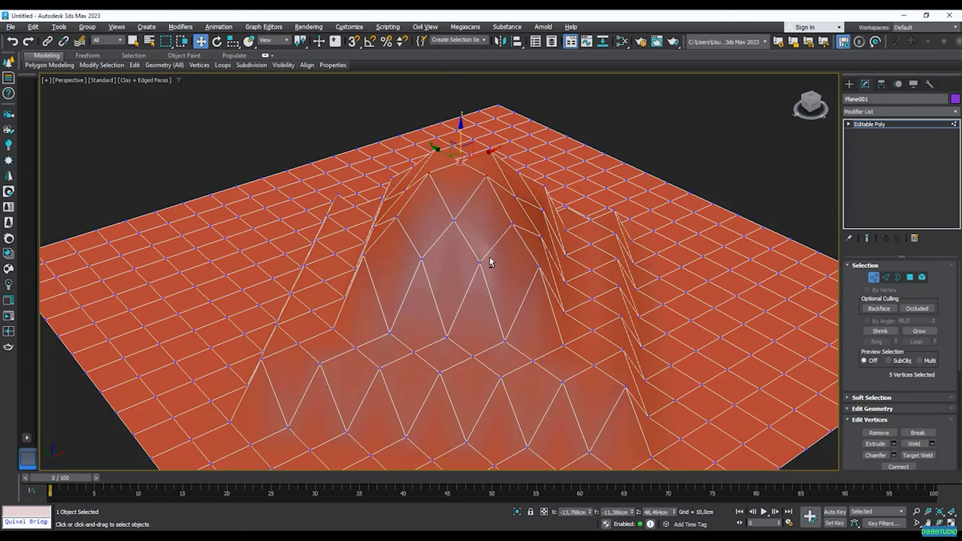
- Enable Use Soft Selection for the vertices at the hill's peak, collapse the other parameter groups, and deselect the plane
alt+middle_drag(491, 261, 466, 307)
scroll(479, 261, down, 4)
scroll(464, 293, up, 3)
click(871, 265)
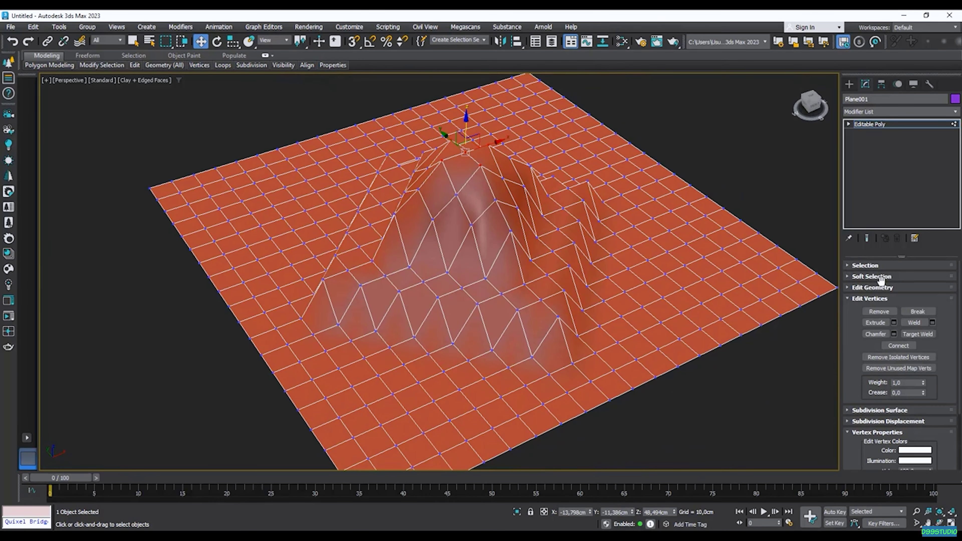
click(850, 299)
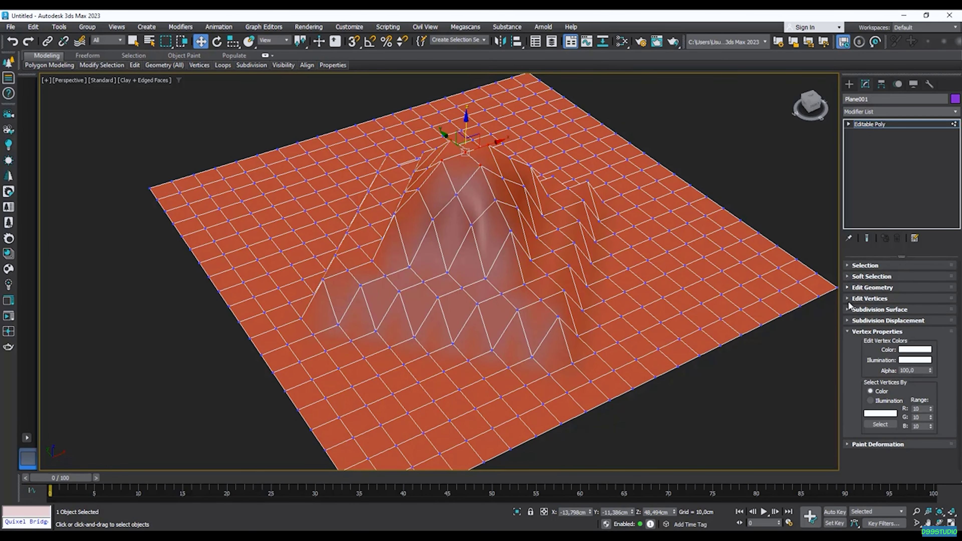
click(848, 332)
click(872, 276)
middle_drag(473, 225, 545, 257)
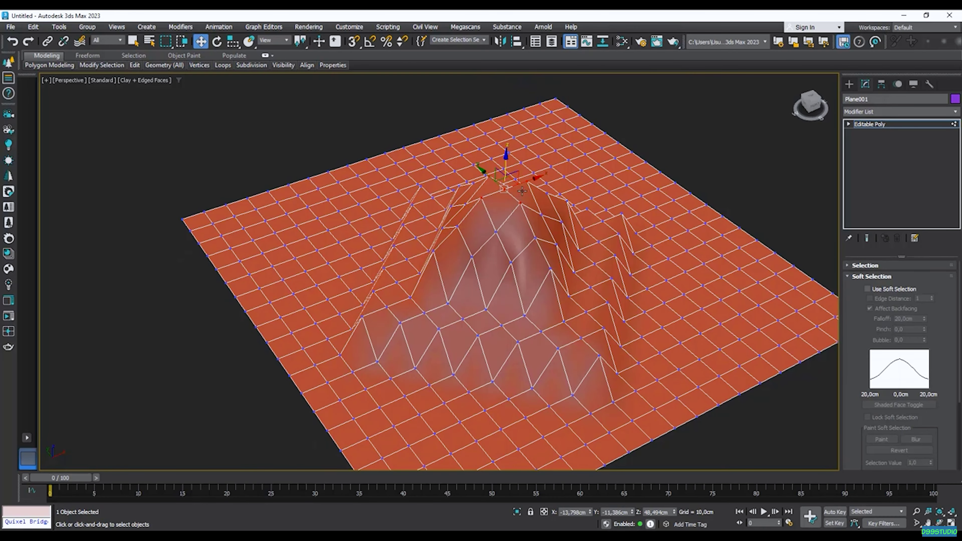
scroll(523, 190, up, 3)
scroll(585, 187, down, 4)
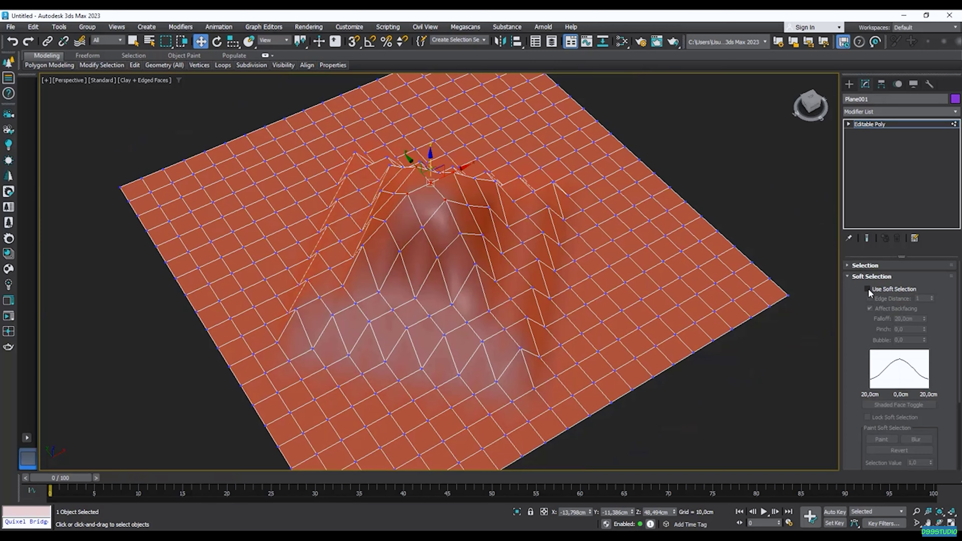
click(868, 289)
scroll(539, 224, up, 3)
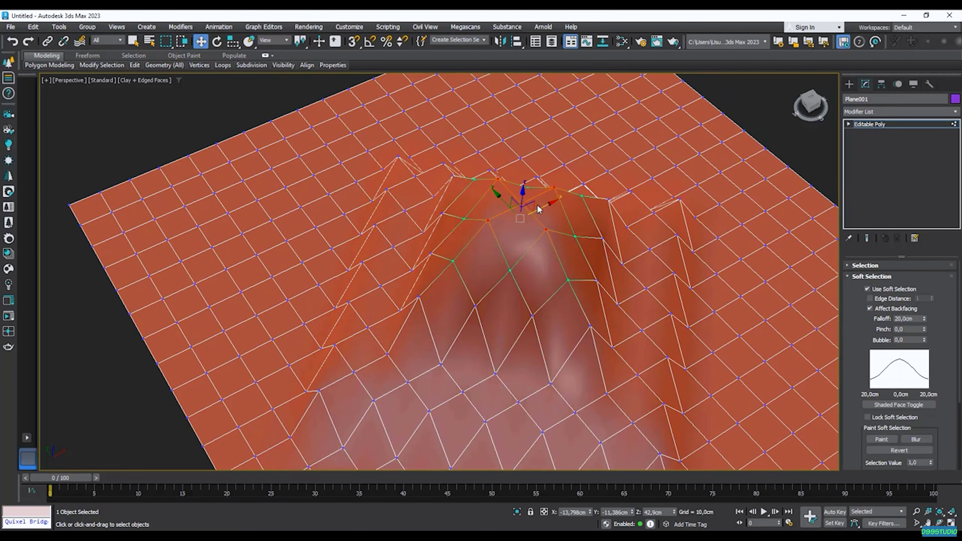
alt+middle_drag(542, 206, 521, 215)
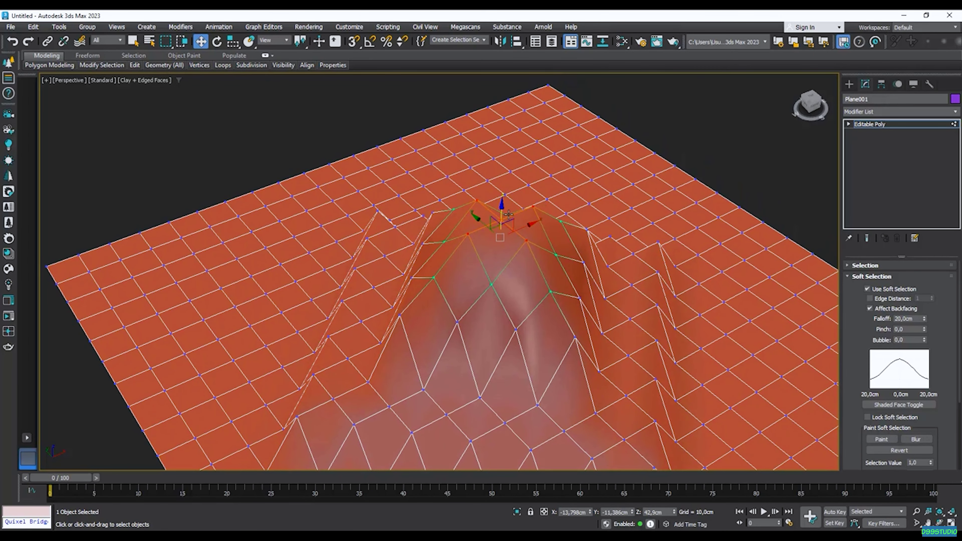
scroll(560, 265, down, 5)
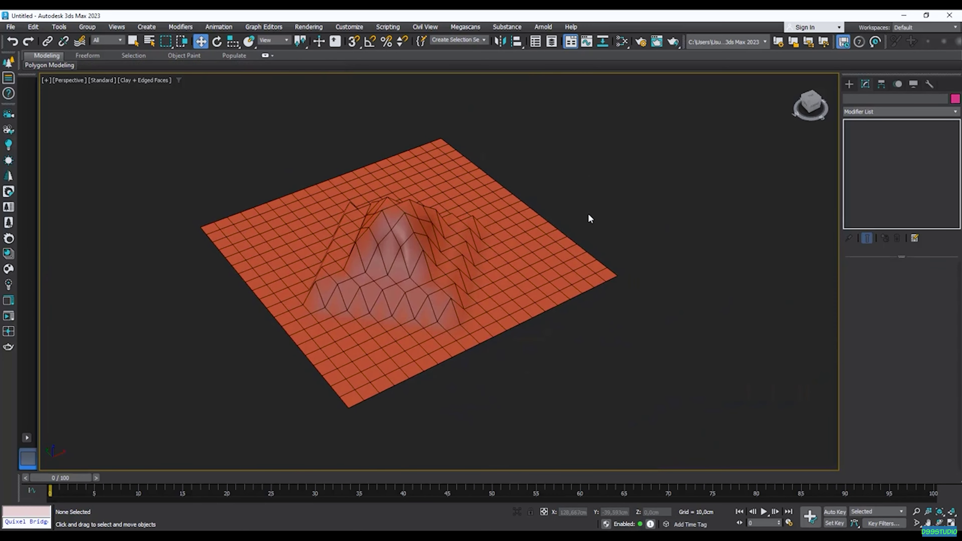
- Inspect the tiered hill in wireframe and in shaded display without edges
key(F3)
key(F3)
key(F4)
middle_drag(617, 222, 569, 206)
key(F3)
key(F3)
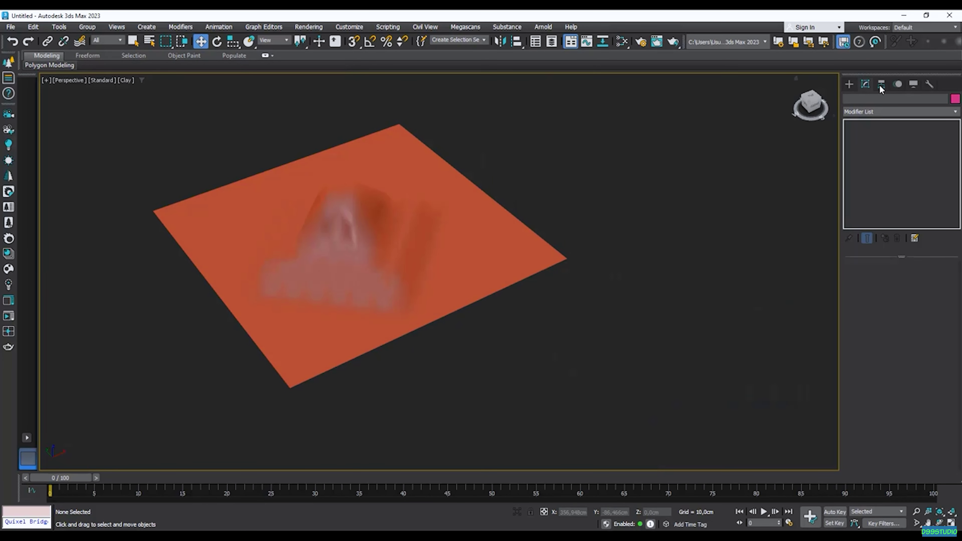
- Create a second square plane with 20 by 20 segments beside the hill plane
click(849, 84)
click(927, 202)
scroll(578, 268, down, 3)
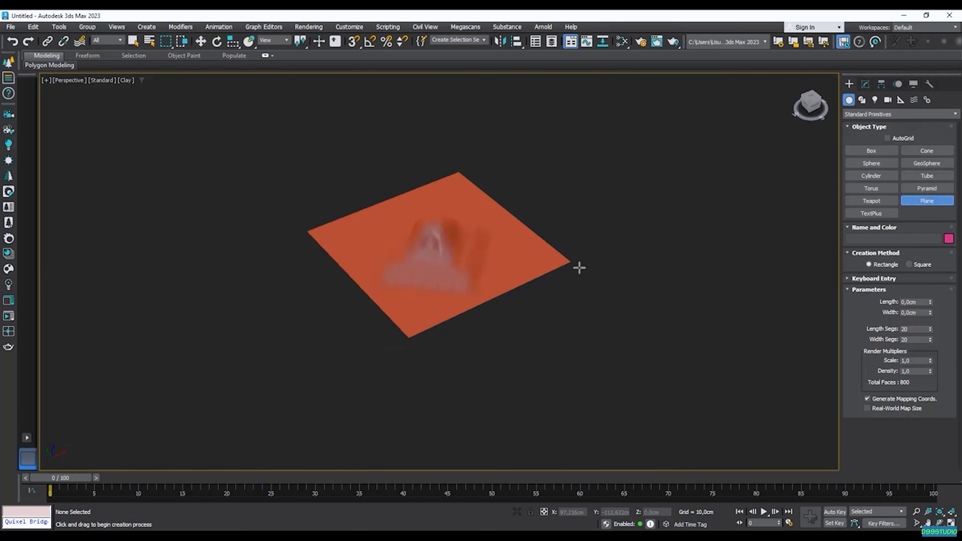
middle_drag(578, 267, 539, 209)
ctrl+drag(511, 311, 629, 260)
key(w)
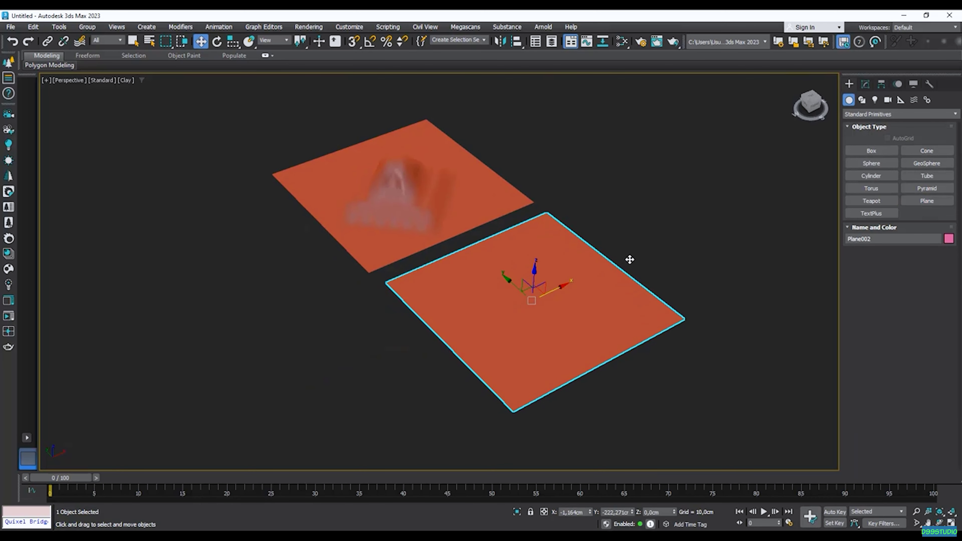
- Show edged faces again and convert the second plane to an Editable Poly
key(F4)
scroll(544, 312, up, 3)
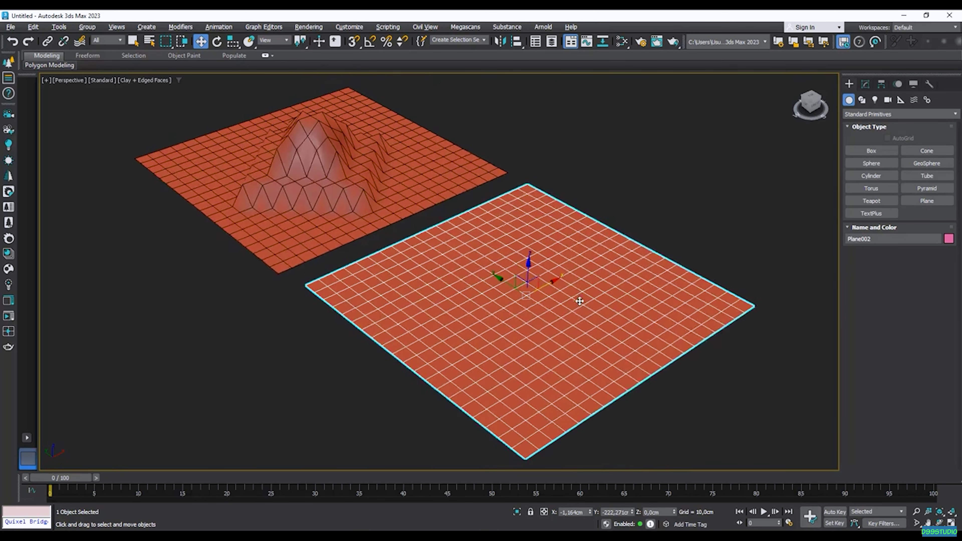
scroll(576, 299, up, 3)
right_click(630, 279)
mouse_move(677, 415)
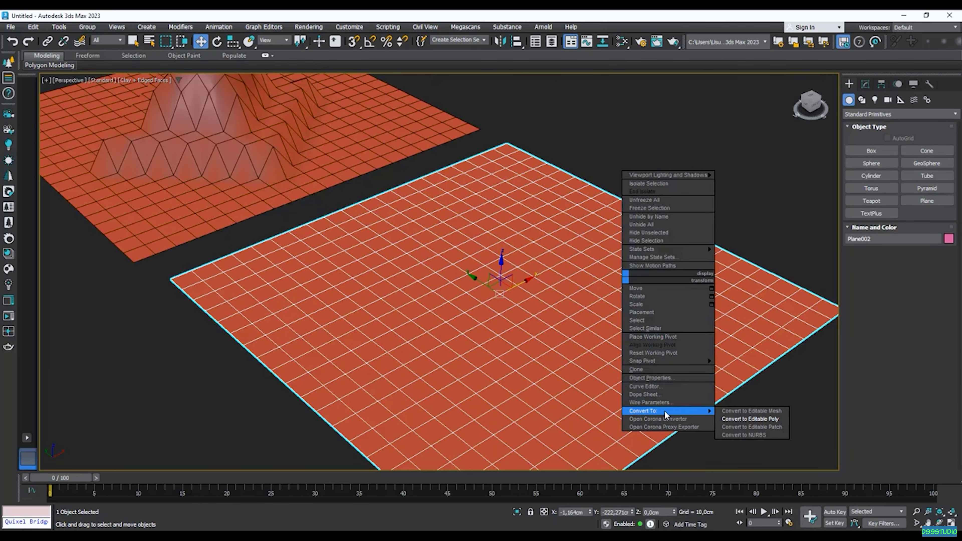
click(750, 419)
scroll(530, 317, up, 3)
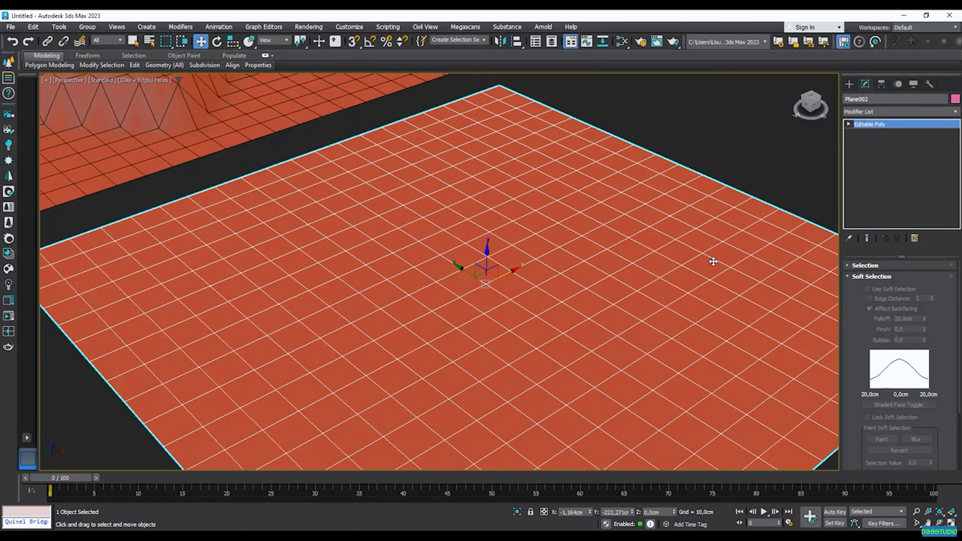
- Select the vertex at the second plane's centre and enable Use Soft Selection for it
click(848, 276)
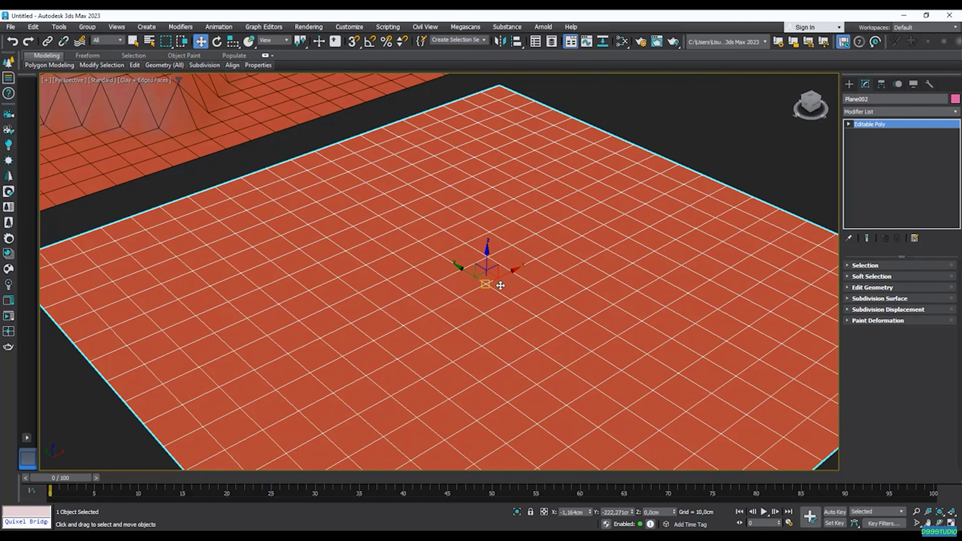
key(1)
click(488, 286)
scroll(488, 287, up, 5)
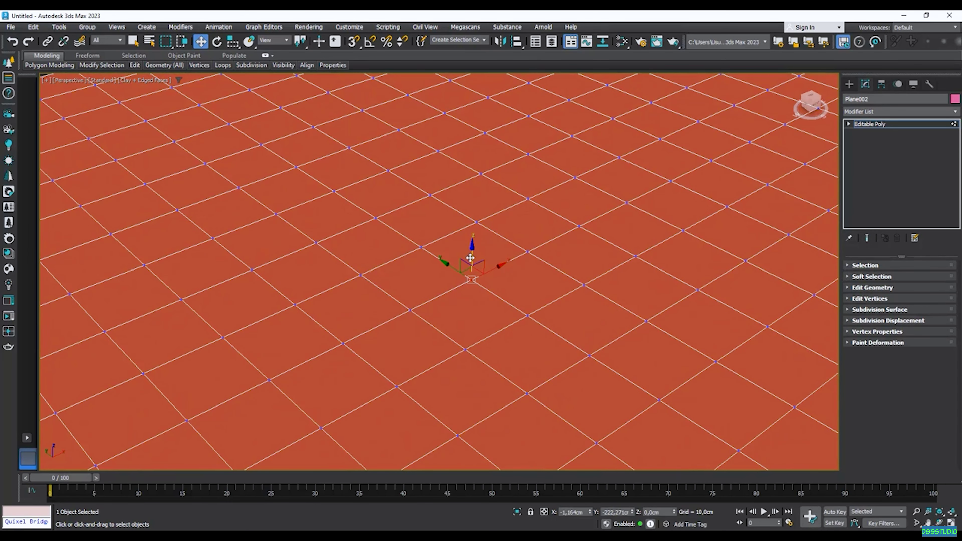
click(854, 277)
scroll(856, 291, up, 2)
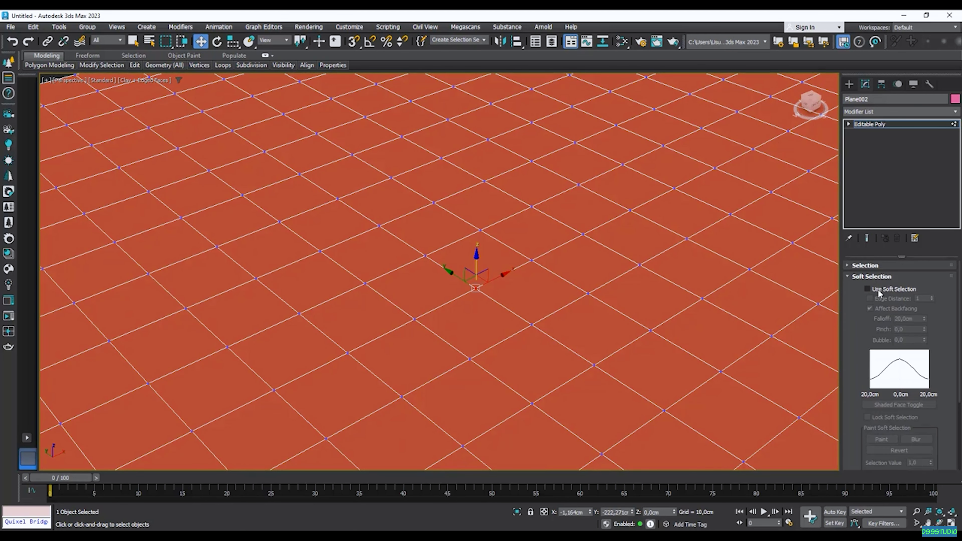
click(879, 291)
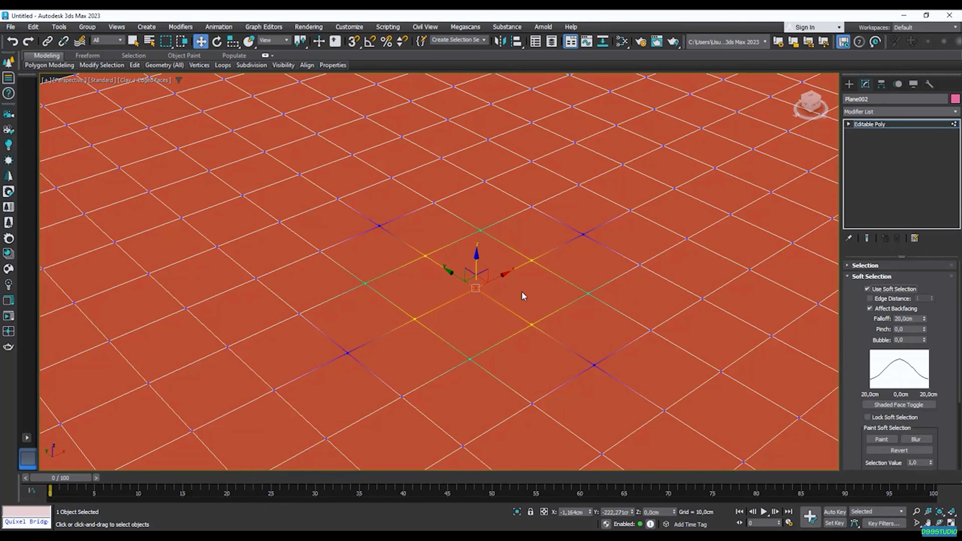
- Set the soft selection falloff to 58.2 cm and raise the centre vertex about 17.7 cm into a smooth mound
scroll(832, 303, down, 3)
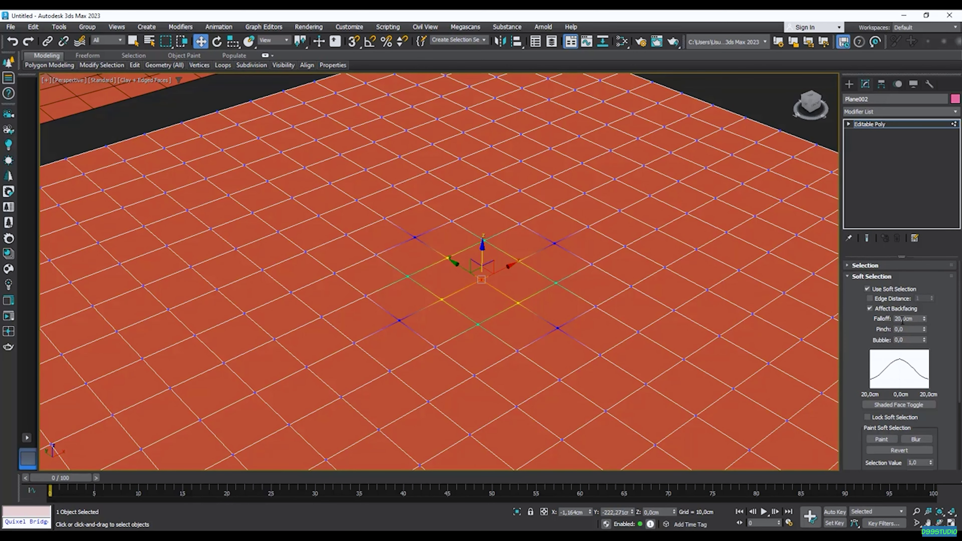
drag(925, 321, 923, 228)
scroll(486, 235, down, 5)
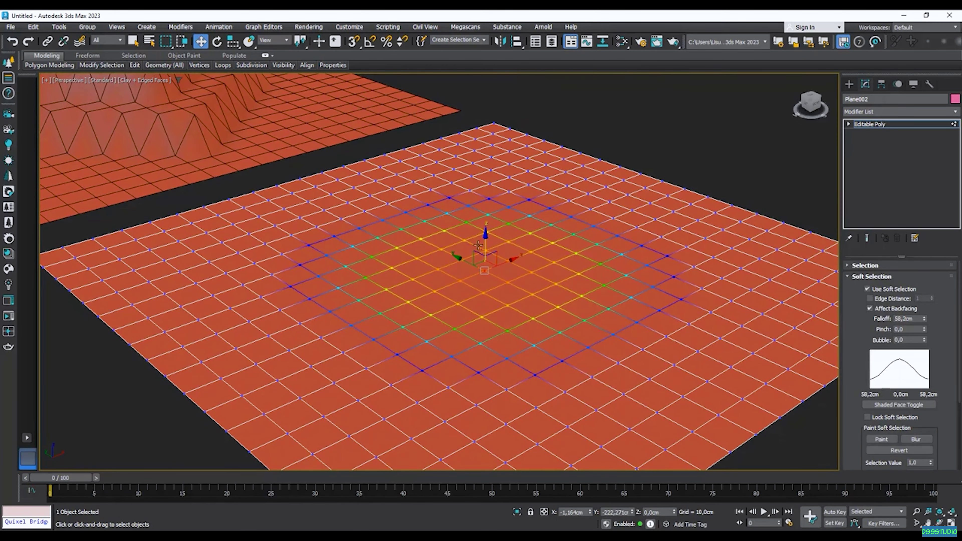
drag(486, 235, 488, 208)
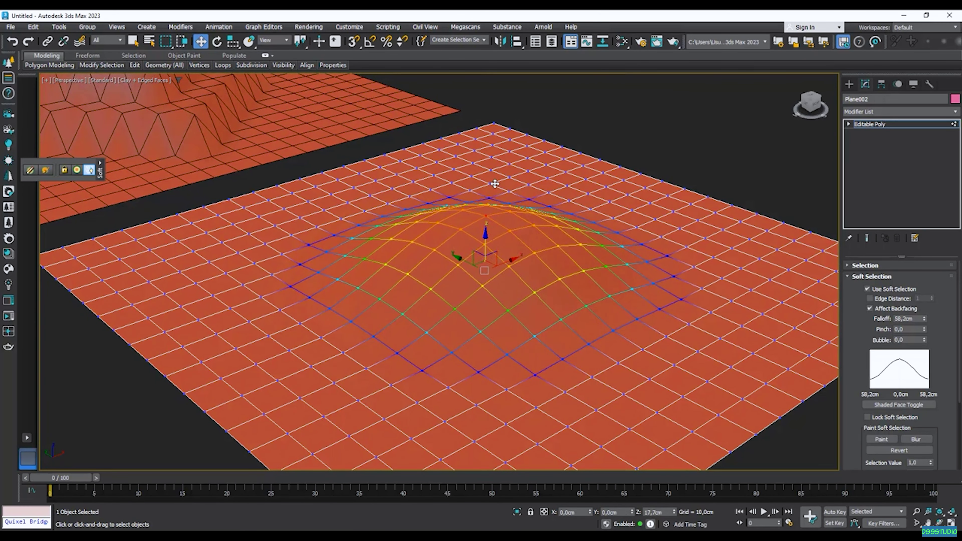
- Examine the smooth mound's surface and compare its shape with the tiered hill on the first plane
scroll(498, 270, up, 2)
scroll(464, 222, up, 2)
scroll(466, 226, down, 1)
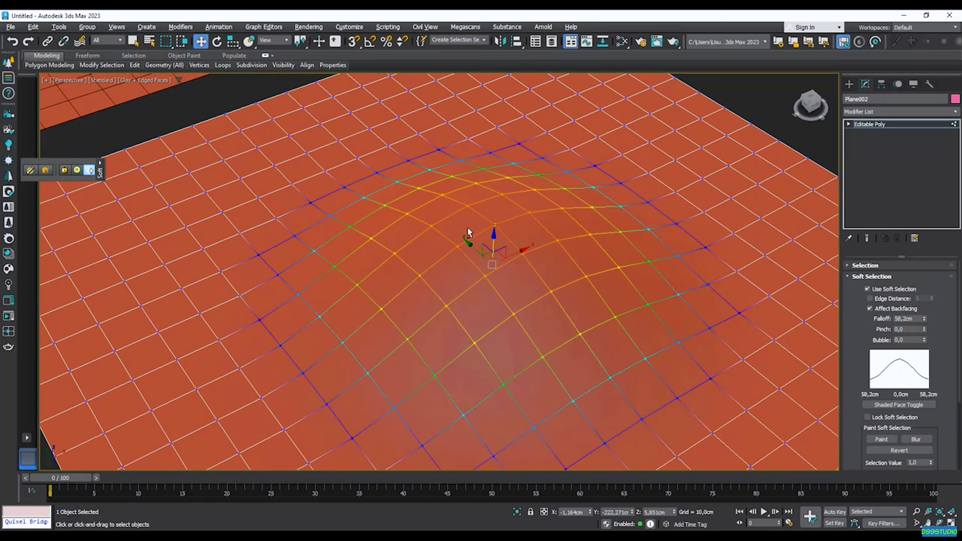
mouse_move(485, 313)
alt+middle_down()
mouse_move(483, 289)
mouse_move(501, 314)
alt+middle_up()
scroll(501, 316, down, 2)
scroll(501, 314, down, 2)
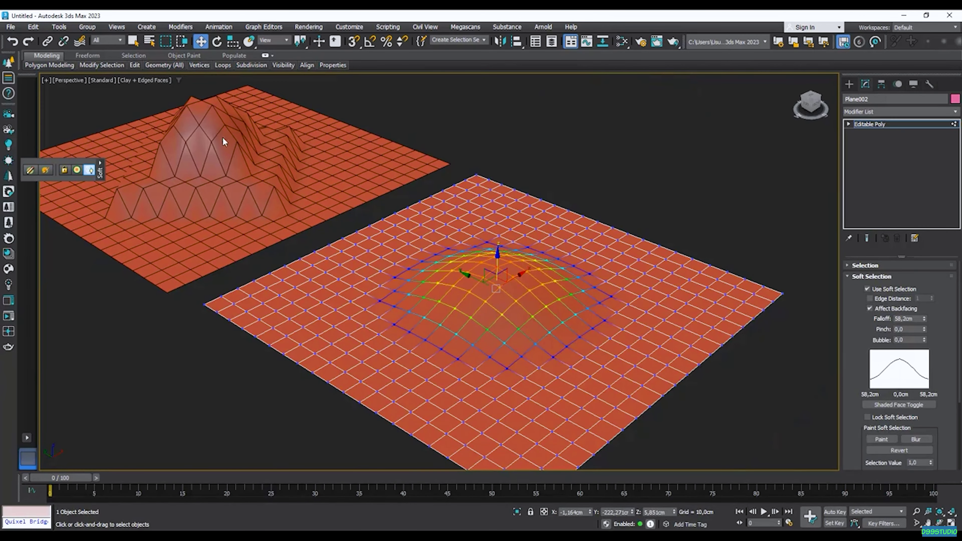
scroll(532, 320, up, 5)
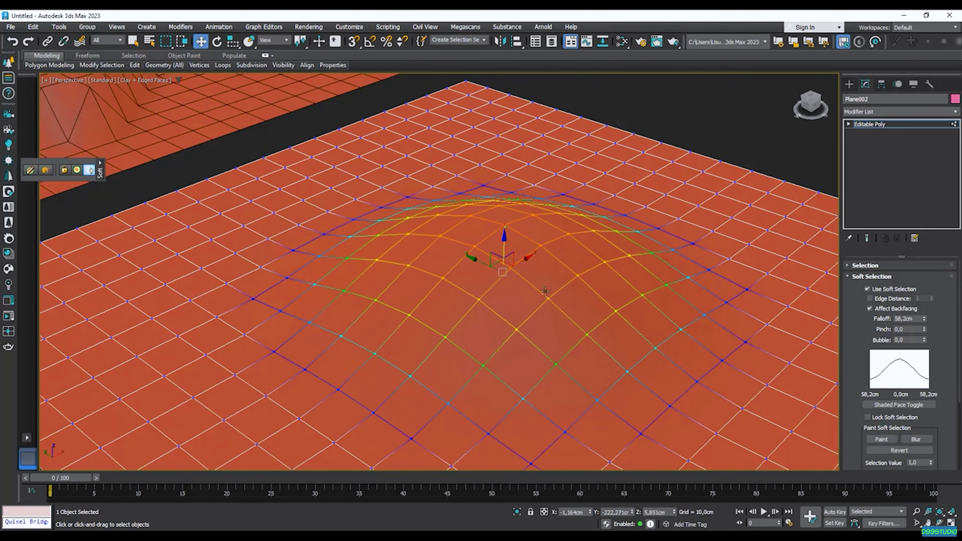
- Widen the soft selection falloff around the mound's centre vertex to 90.082 cm and set the pinch to -0.71
scroll(546, 291, down, 4)
scroll(544, 293, up, 4)
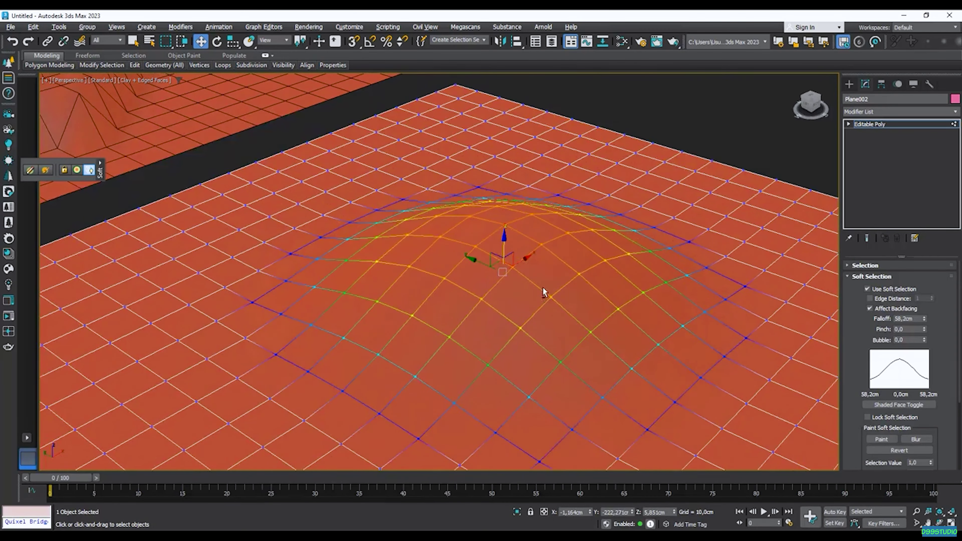
scroll(544, 293, down, 5)
scroll(548, 267, up, 4)
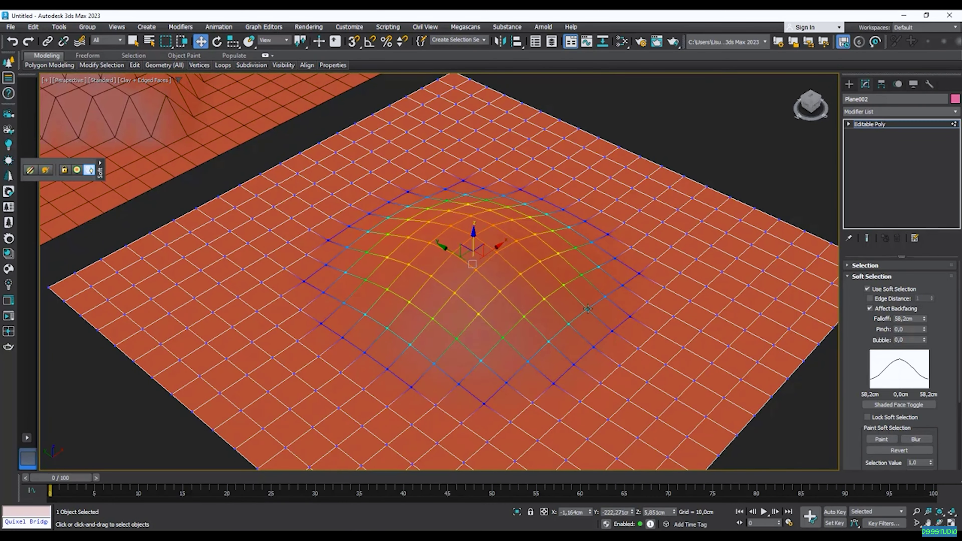
scroll(588, 310, down, 4)
scroll(345, 257, up, 4)
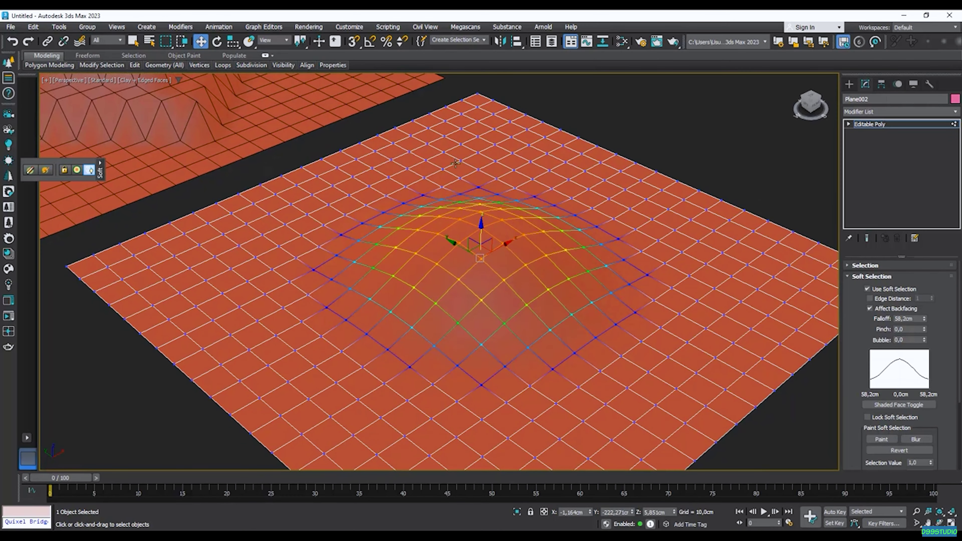
drag(924, 323, 925, 370)
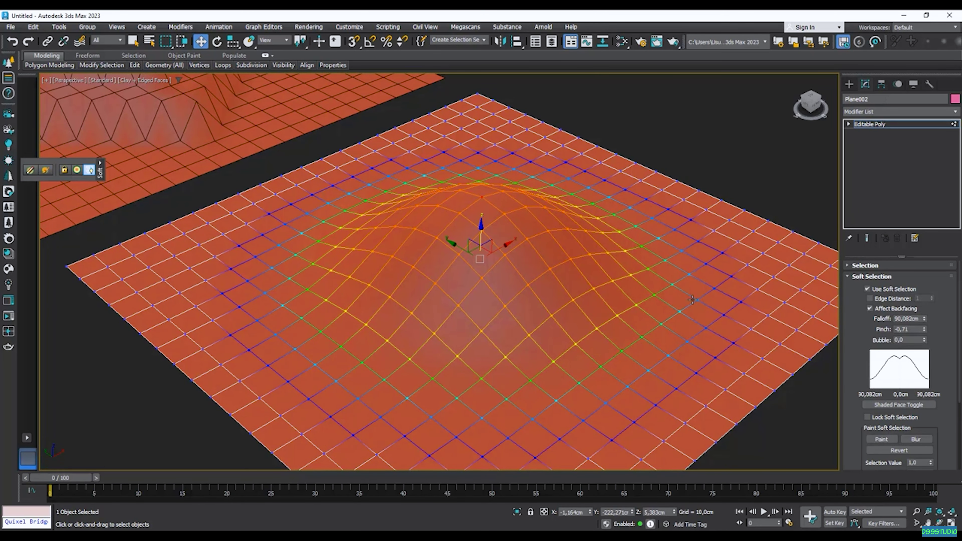
scroll(711, 300, up, 3)
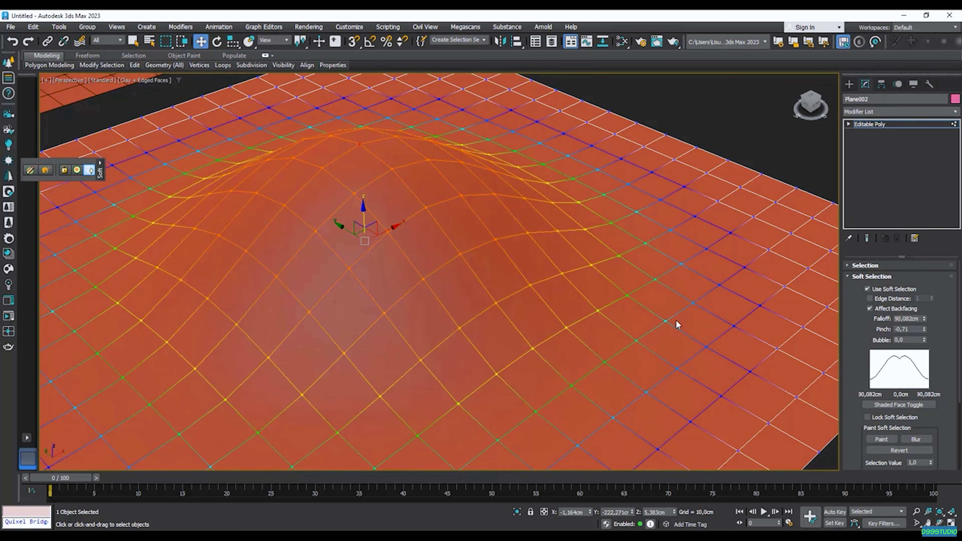
- Reshape the soft selection curve with a pinch of 0.29 and a bubble of -0.15
drag(925, 330, 926, 296)
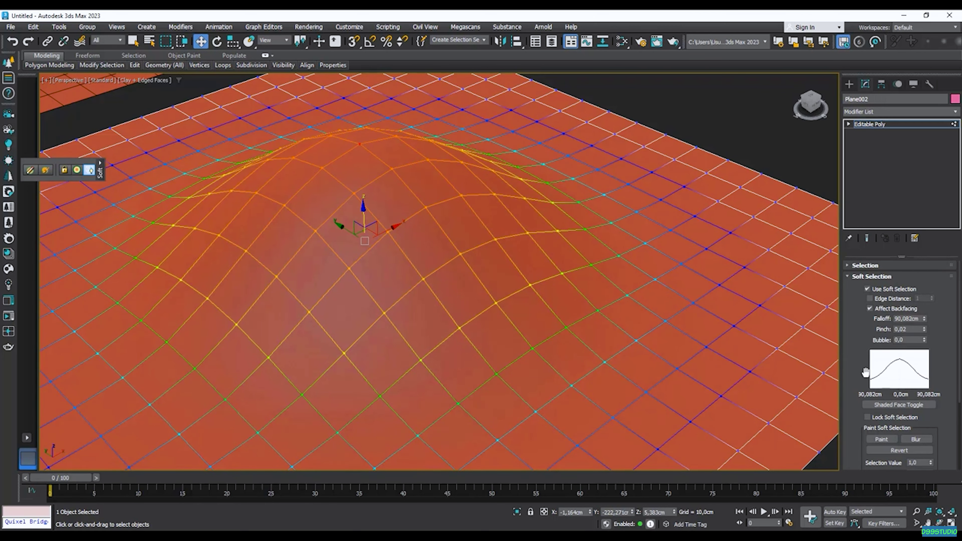
drag(866, 373, 865, 349)
drag(925, 307, 925, 336)
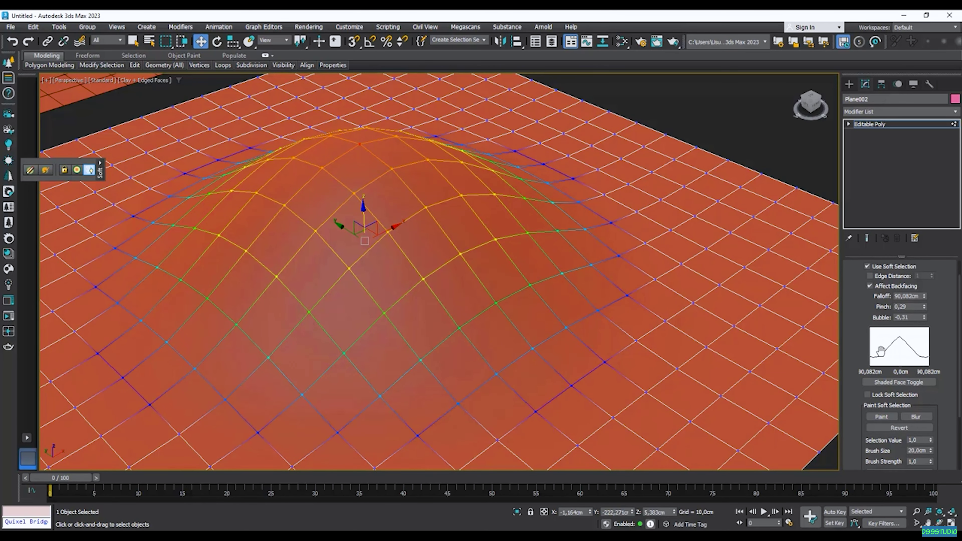
mouse_move(926, 322)
mouse_down()
mouse_move(926, 341)
mouse_move(925, 316)
mouse_up()
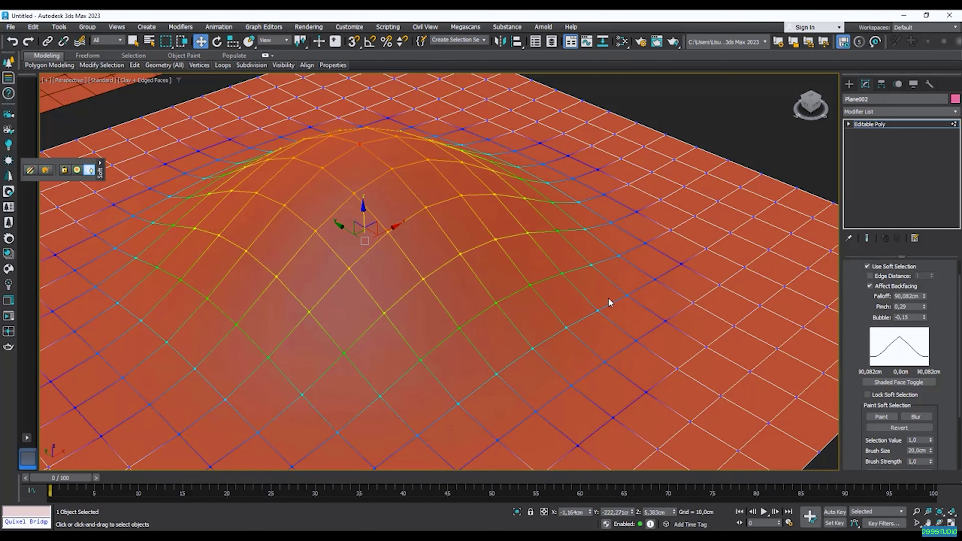
scroll(610, 303, down, 5)
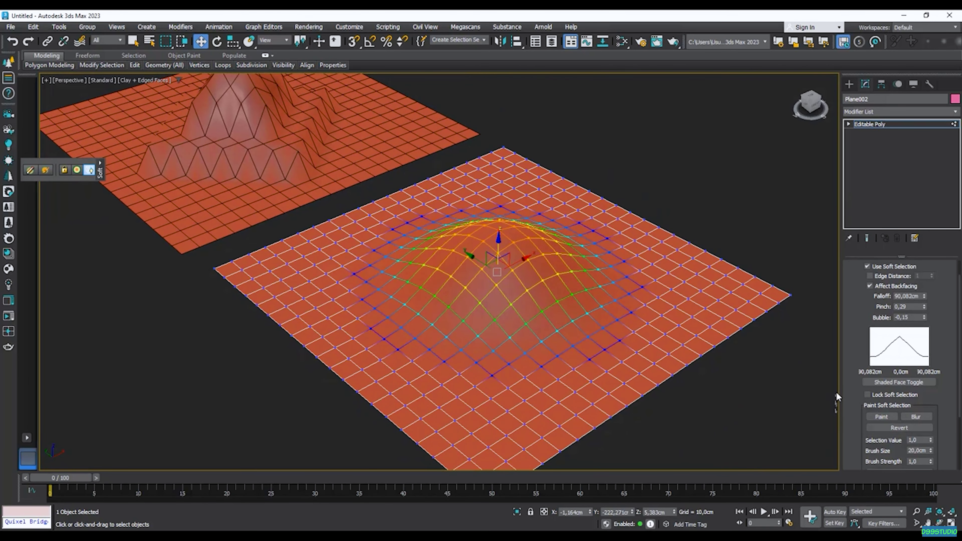
- Deselect the centre vertex, then reset the soft selection pinch and bubble to 0 and the falloff to 0.07 cm
key(ctrl+d)
scroll(858, 391, down, 2)
right_click(925, 290)
right_click(925, 300)
right_click(924, 280)
drag(925, 281, 925, 278)
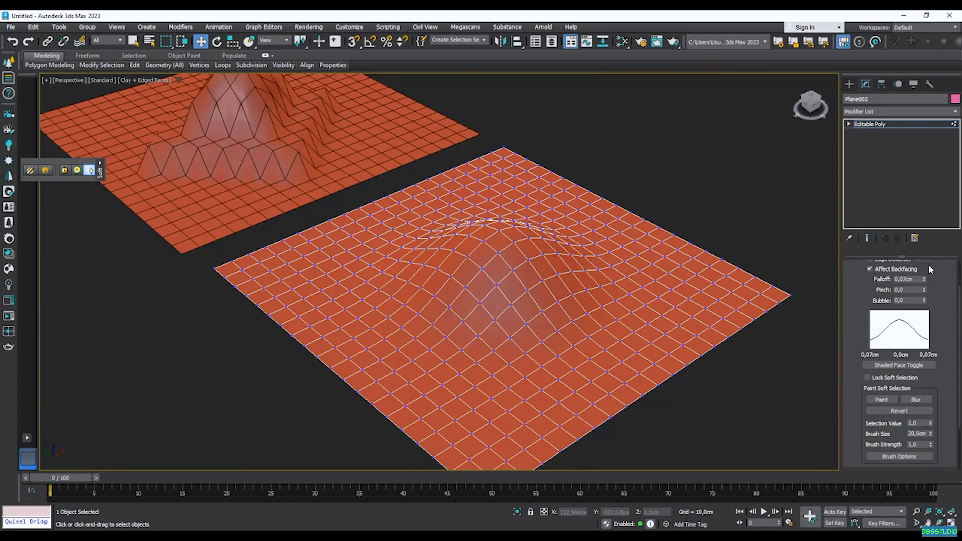
- Paint a small soft selection patch on the flat area beside the mound with the 20 cm brush
scroll(503, 292, up, 3)
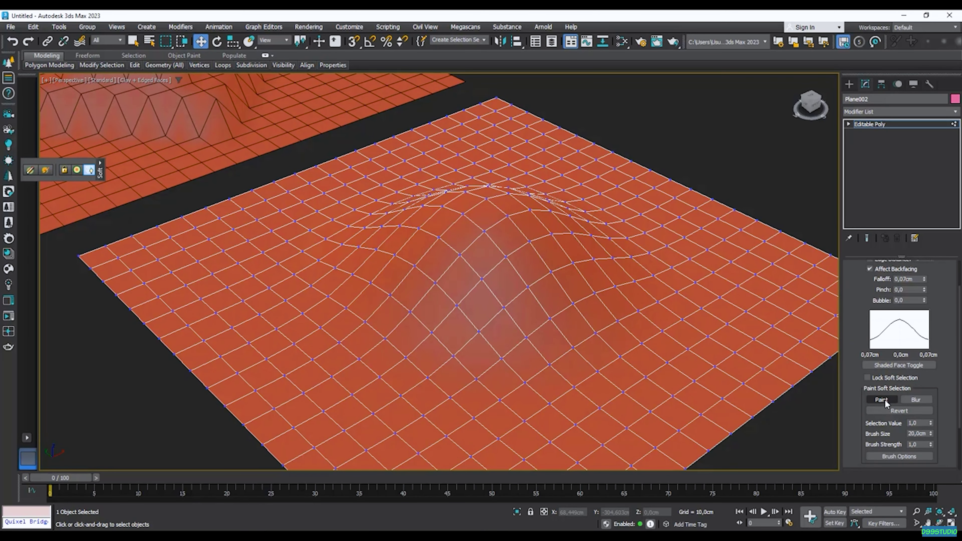
click(886, 403)
alt+middle_drag(619, 237, 621, 301)
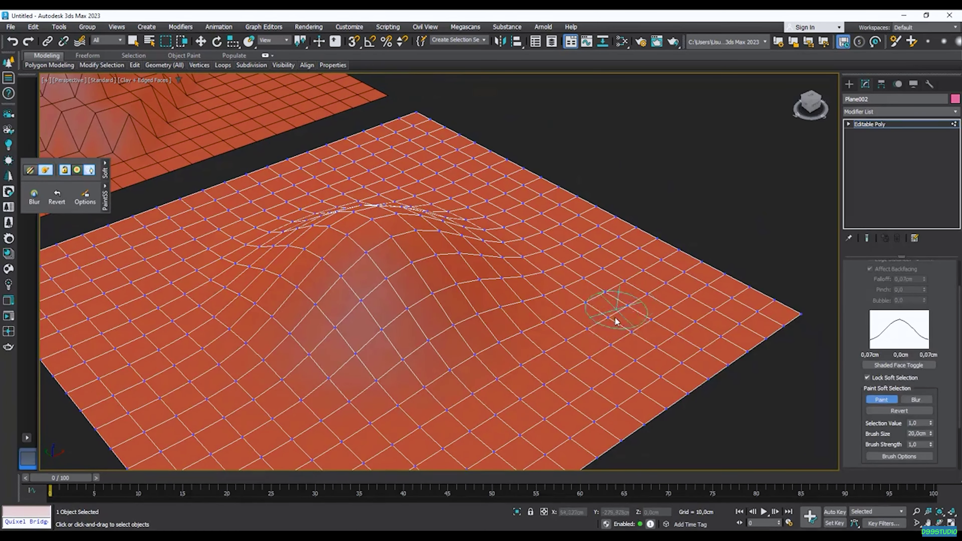
scroll(615, 310, up, 2)
drag(614, 310, 624, 326)
scroll(623, 327, up, 4)
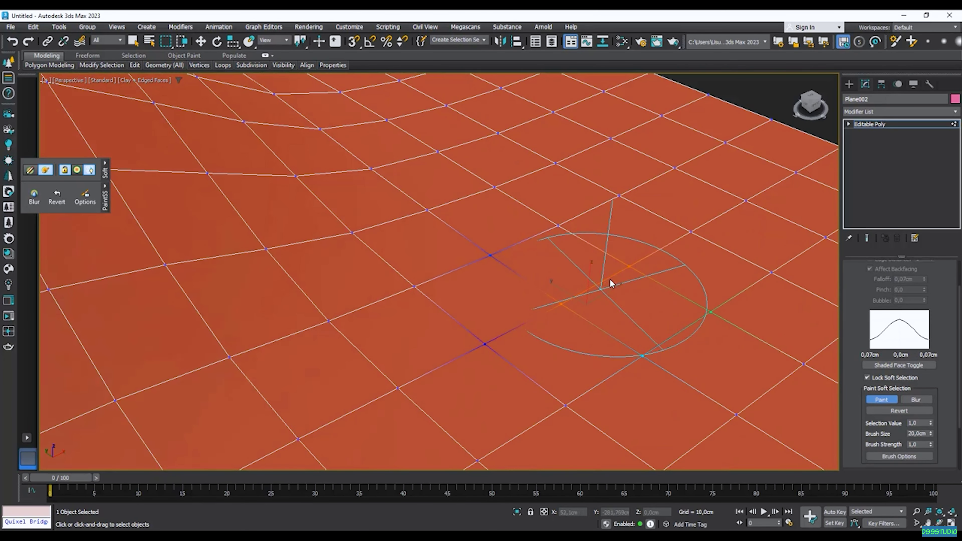
mouse_move(571, 293)
mouse_down()
mouse_move(560, 292)
mouse_move(587, 299)
mouse_up()
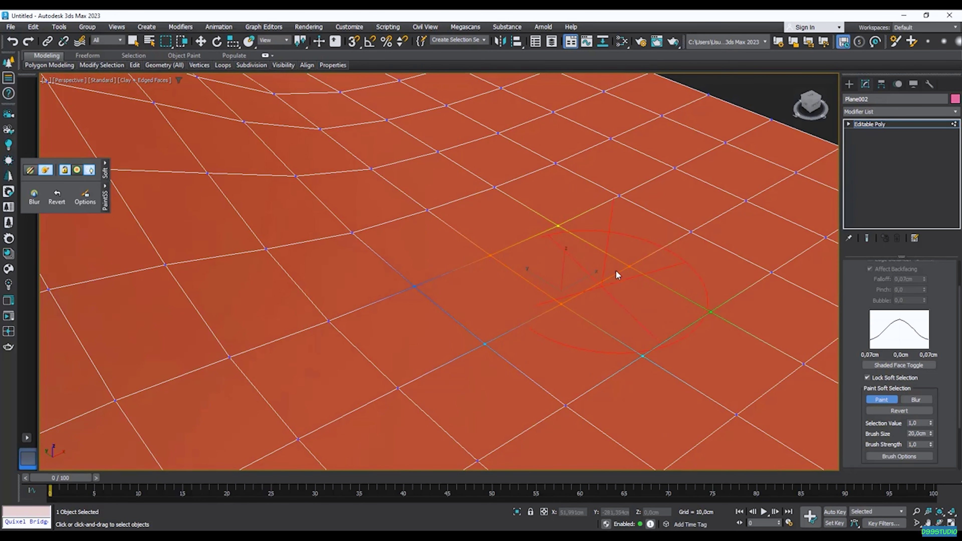
- Enlarge the brush to 55.6 cm and paint soft selection patches near the plane's four corners and on the central mound's slope
scroll(570, 295, down, 6)
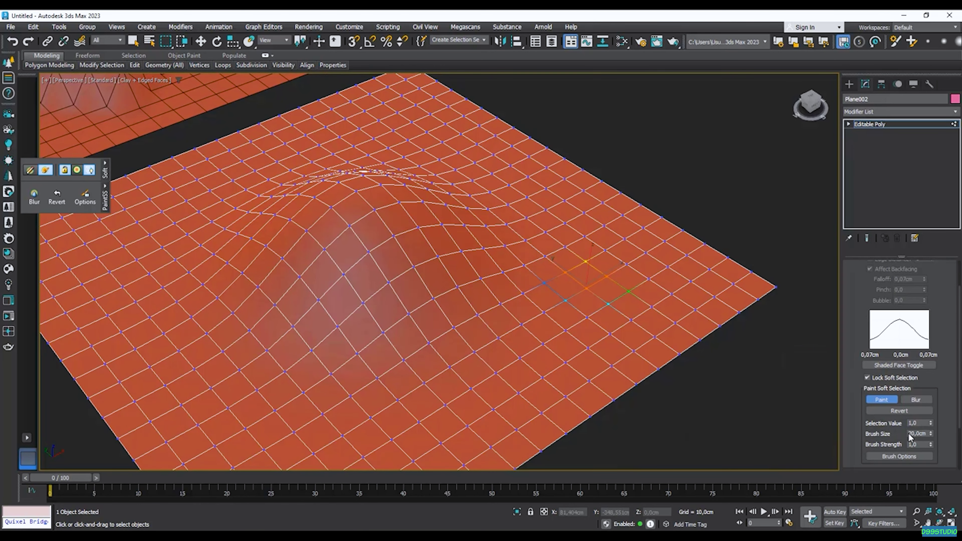
drag(932, 434, 931, 401)
mouse_move(579, 282)
mouse_down()
mouse_move(582, 296)
mouse_move(556, 282)
mouse_move(561, 303)
mouse_move(576, 284)
mouse_up()
mouse_move(575, 284)
alt+middle_down()
mouse_move(577, 302)
mouse_move(313, 150)
alt+middle_up()
mouse_move(314, 150)
mouse_down()
mouse_move(286, 155)
mouse_move(301, 209)
mouse_up()
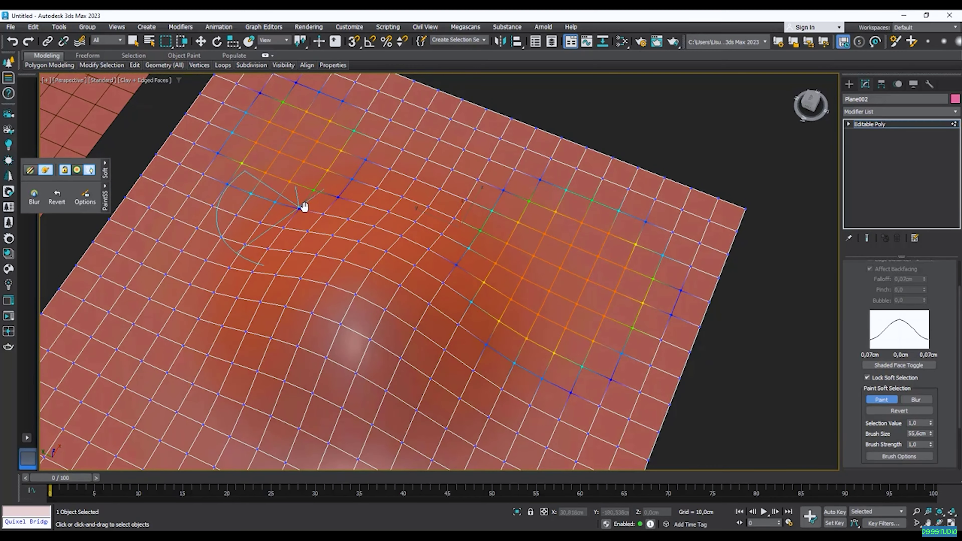
alt+middle_drag(301, 208, 515, 339)
mouse_move(514, 338)
mouse_down()
mouse_move(554, 380)
mouse_move(545, 378)
mouse_up()
alt+middle_drag(545, 378, 511, 348)
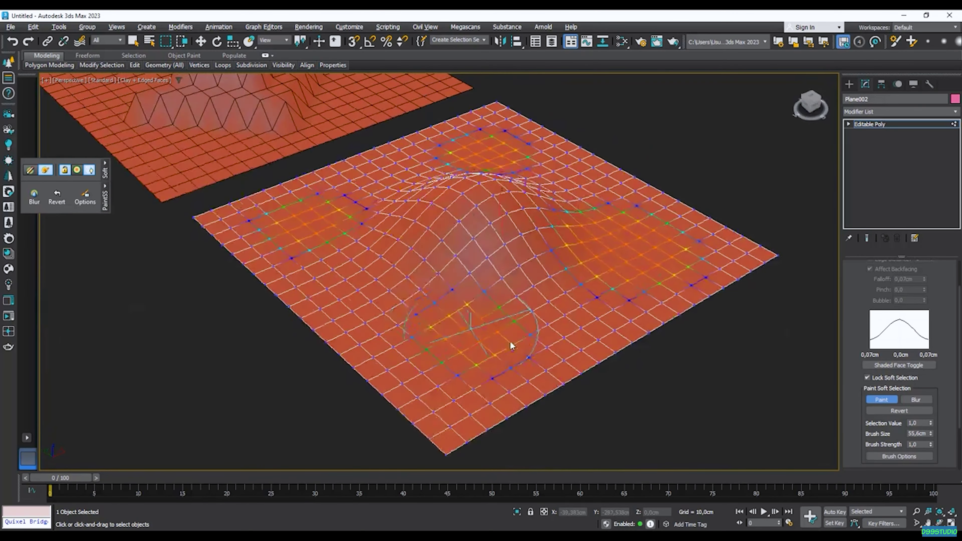
scroll(511, 348, down, 2)
alt+middle_drag(533, 148, 382, 200)
alt+middle_drag(458, 243, 477, 227)
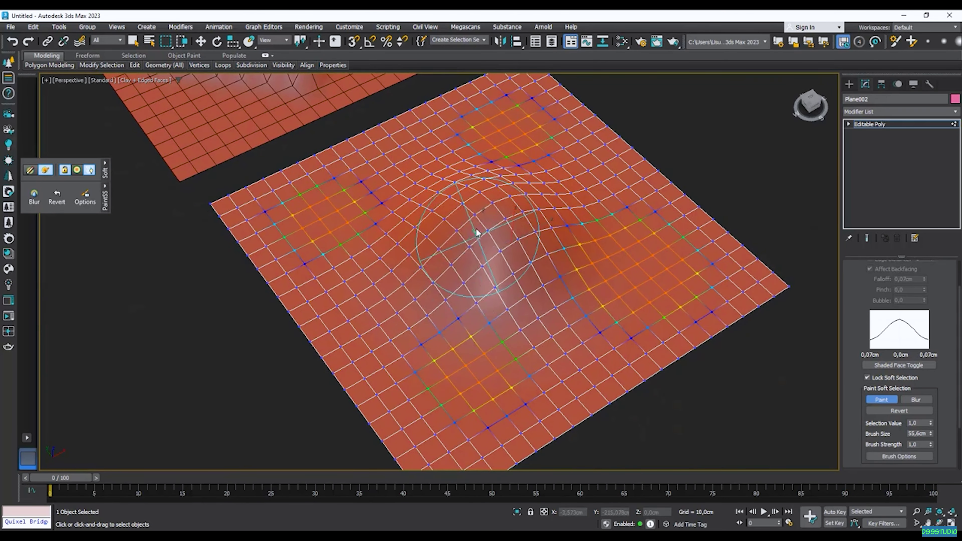
- Move the painted soft selection upward along Z to raise the patches into separate hills
key(w)
alt+middle_drag(547, 274, 507, 253)
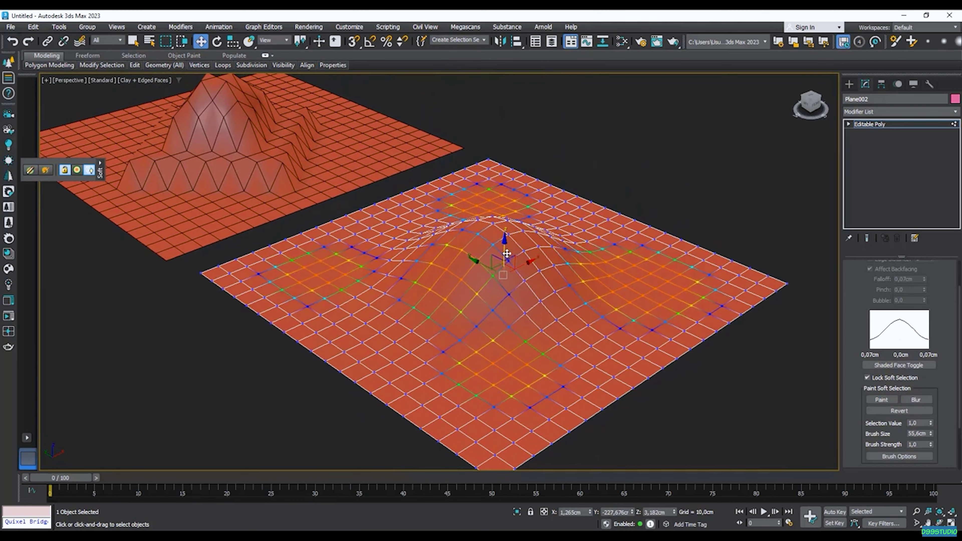
drag(505, 247, 519, 238)
alt+middle_drag(520, 238, 748, 280)
- Reduce the soft selection brush size to about 7.784 cm and paint finer selection strokes on the broad hill's slope
click(882, 400)
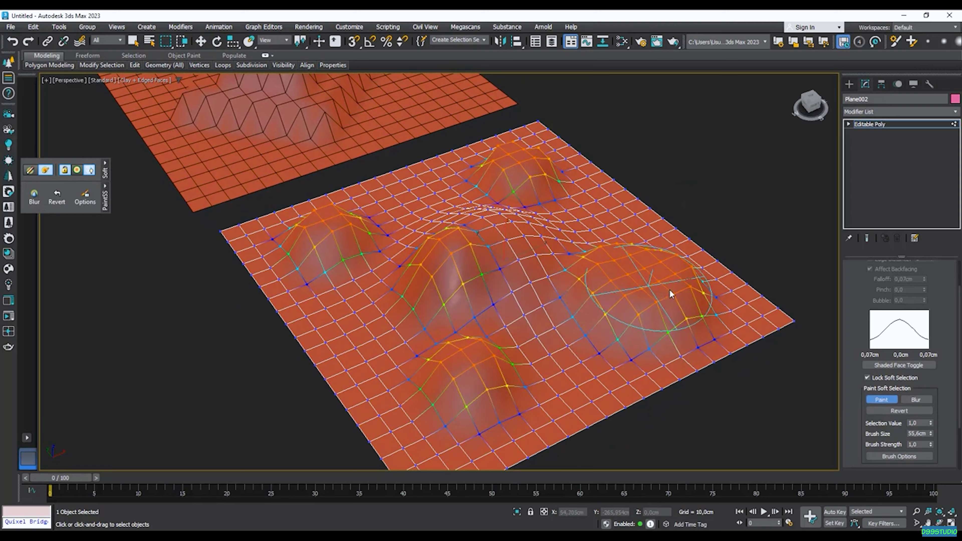
scroll(672, 290, up, 5)
mouse_move(726, 348)
middle_down()
mouse_move(647, 315)
mouse_move(627, 327)
middle_up()
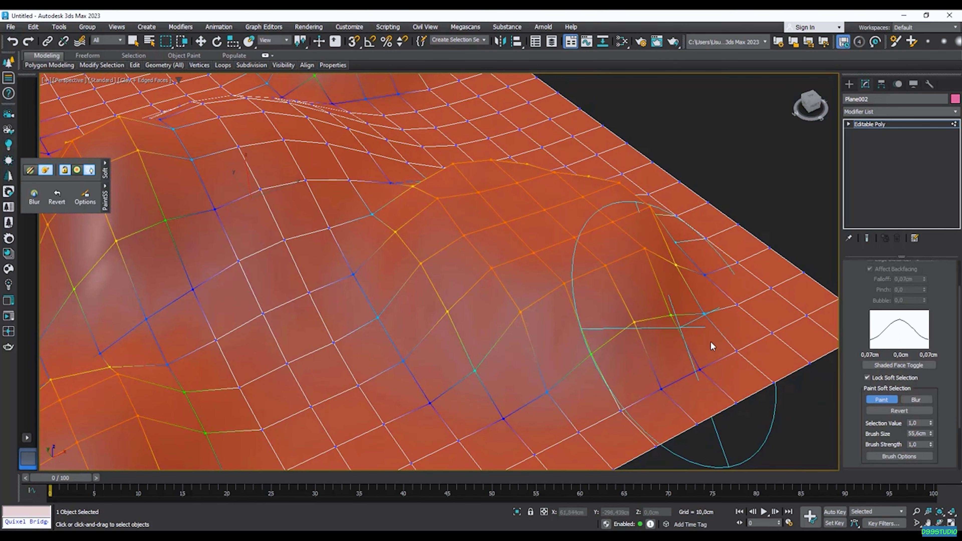
drag(932, 435, 931, 478)
mouse_move(612, 311)
mouse_down()
mouse_move(630, 334)
mouse_move(584, 281)
mouse_move(543, 264)
mouse_up()
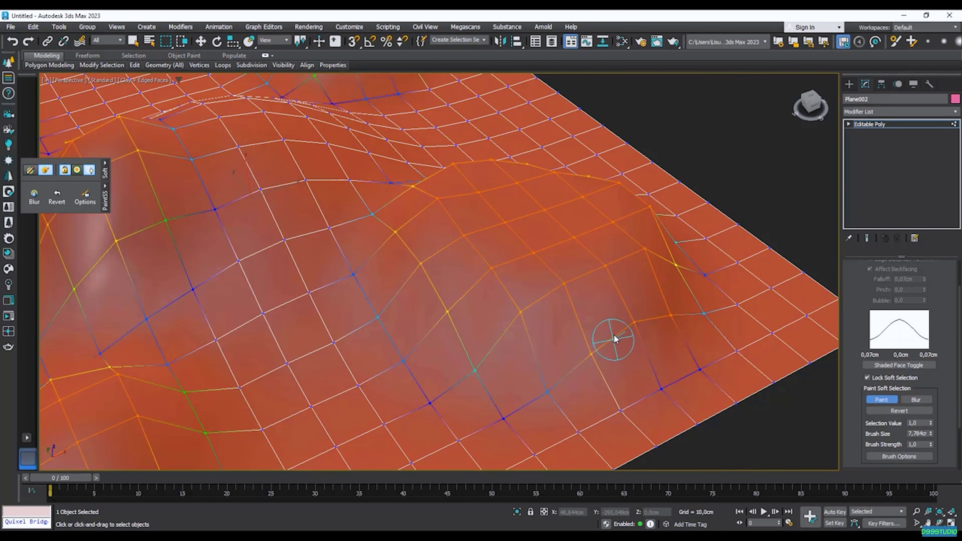
drag(596, 326, 601, 382)
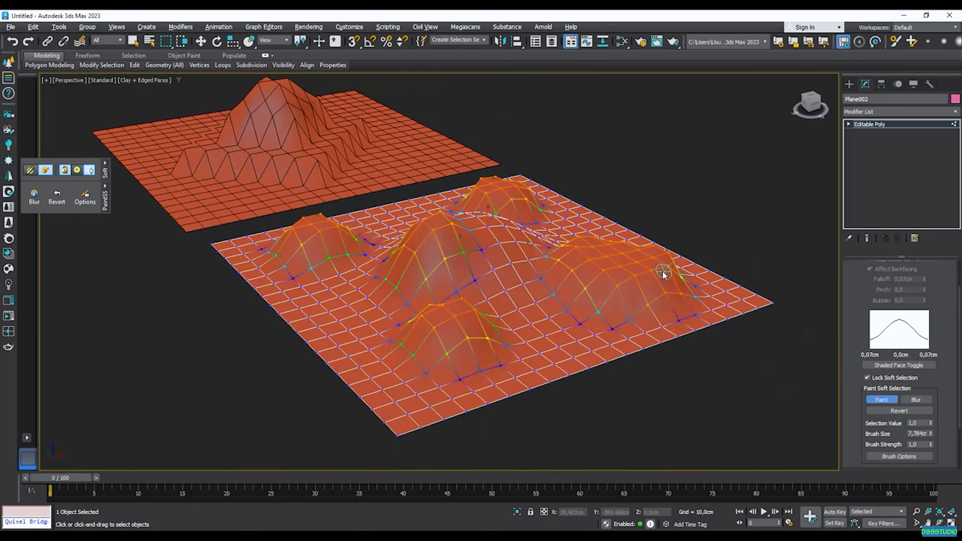
- Leave vertex editing on the hilly plane and open its Edit Geometry options
key(w)
click(721, 227)
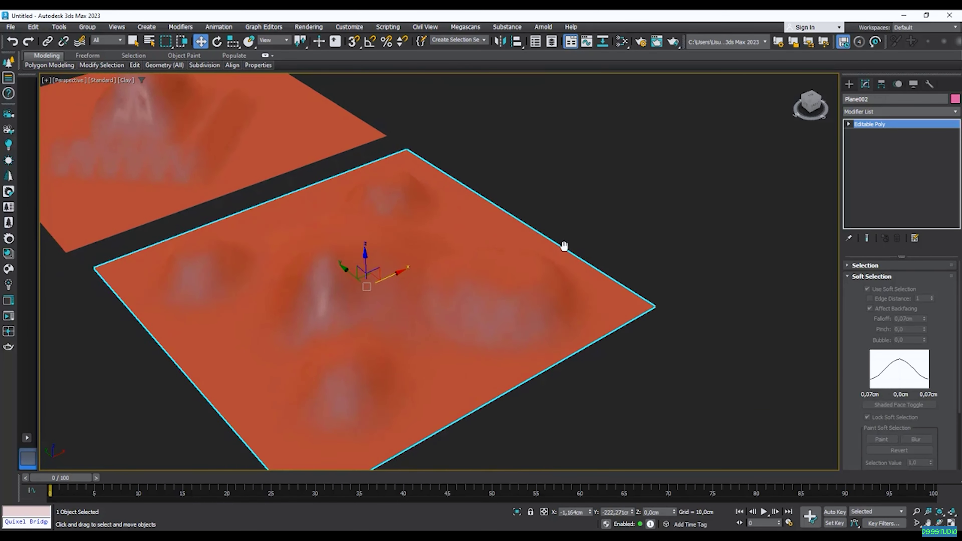
click(848, 277)
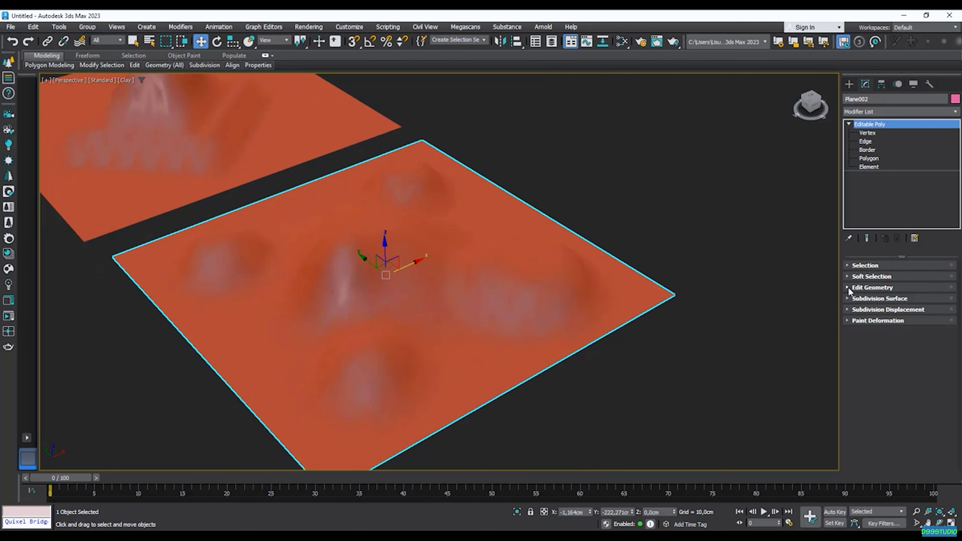
click(848, 287)
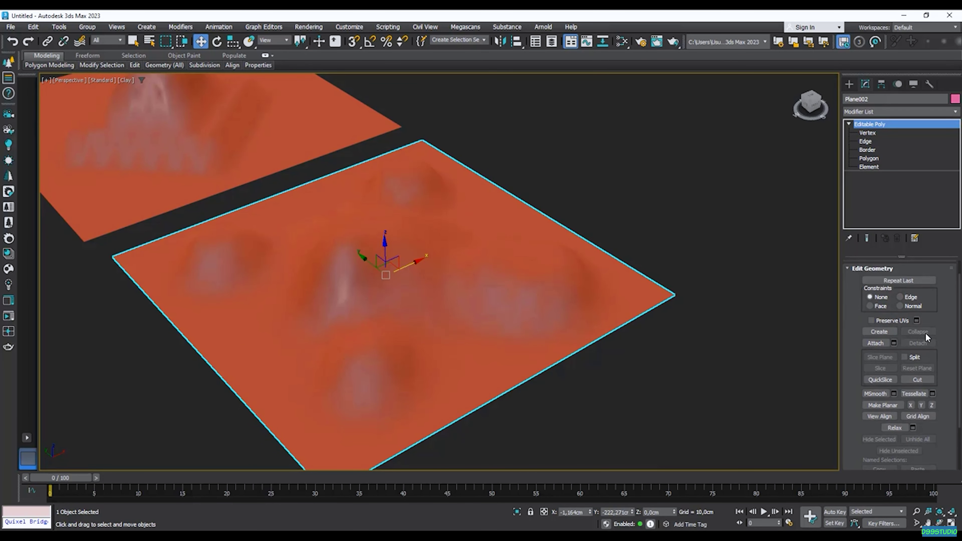
click(872, 332)
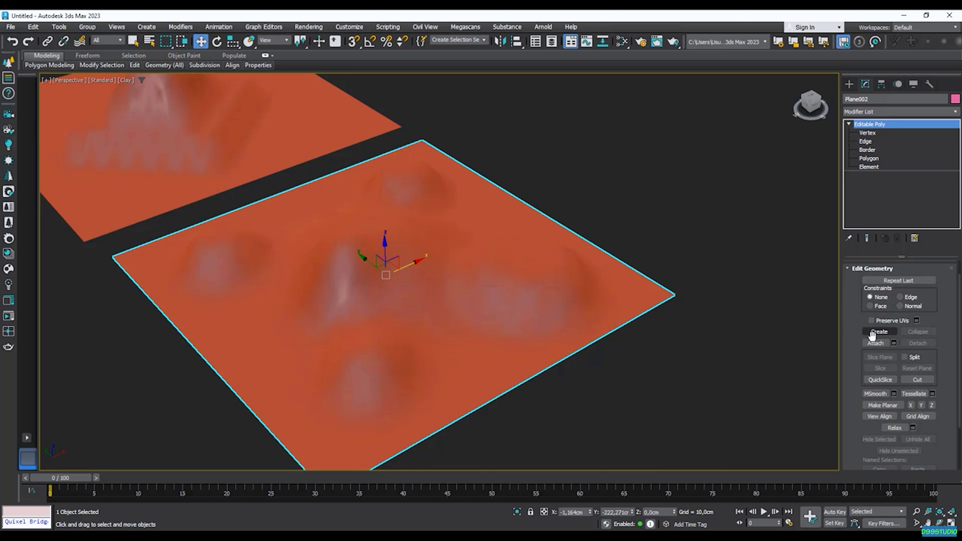
click(886, 331)
drag(853, 339, 852, 346)
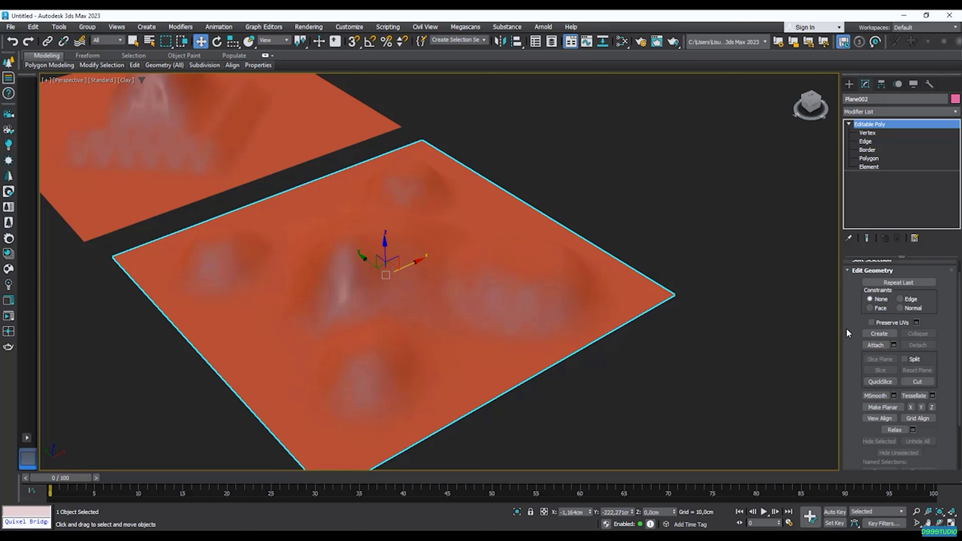
click(883, 344)
middle_drag(591, 268, 558, 301)
click(538, 228)
click(459, 295)
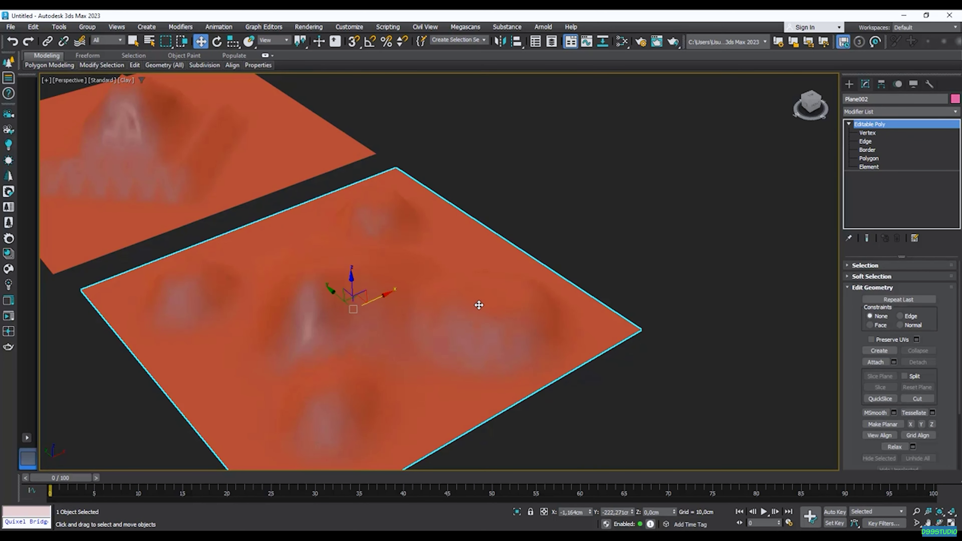
- Show edged faces and clone the hilly plane along X as one independent copy beside the original
key(F4)
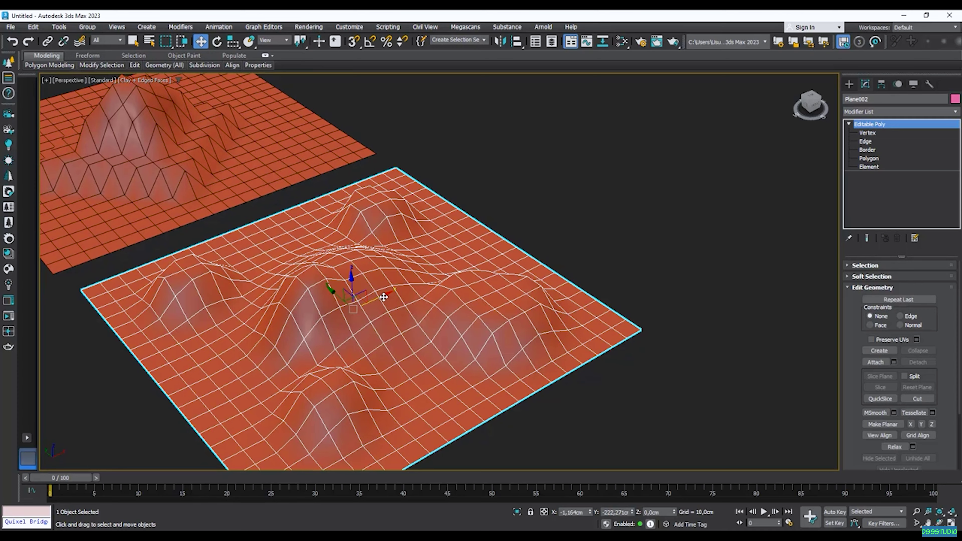
shift+drag(386, 295, 646, 215)
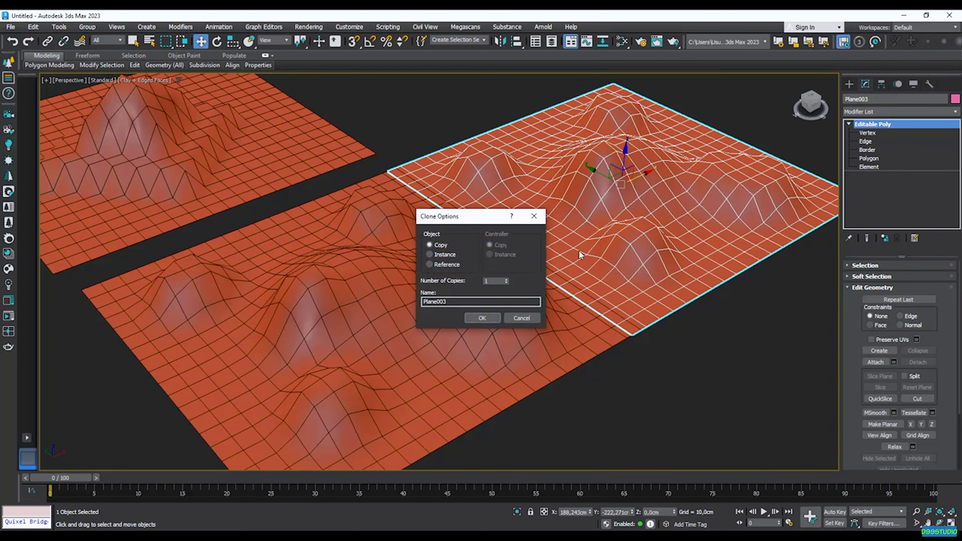
key(Return)
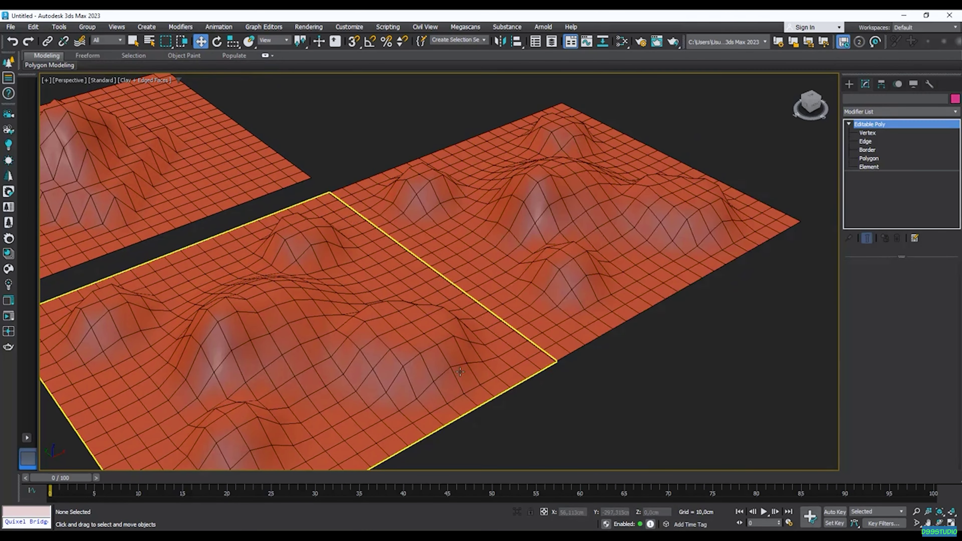
- Move the copied plane about 10 cm farther along X to leave a narrow gap, and reselect the original hilly plane
click(461, 371)
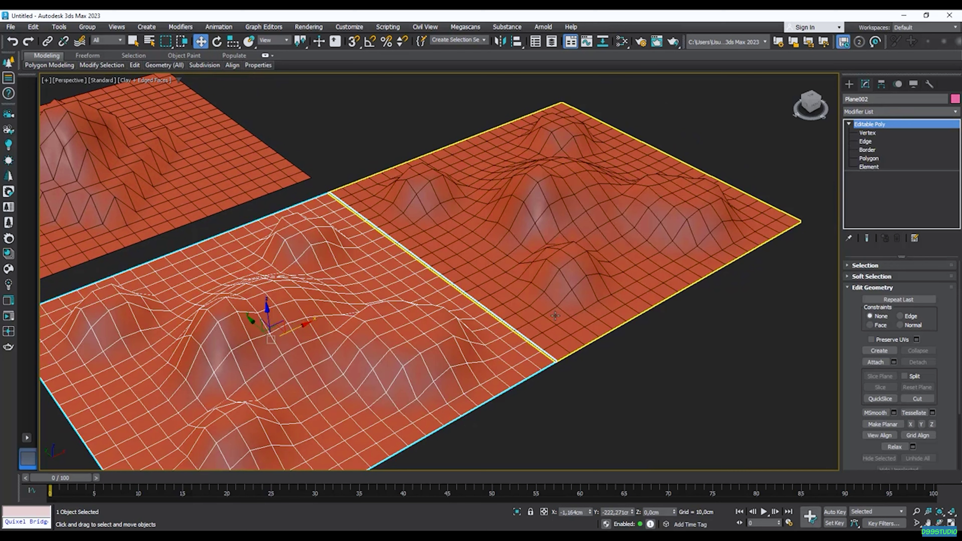
click(584, 286)
drag(587, 199, 592, 197)
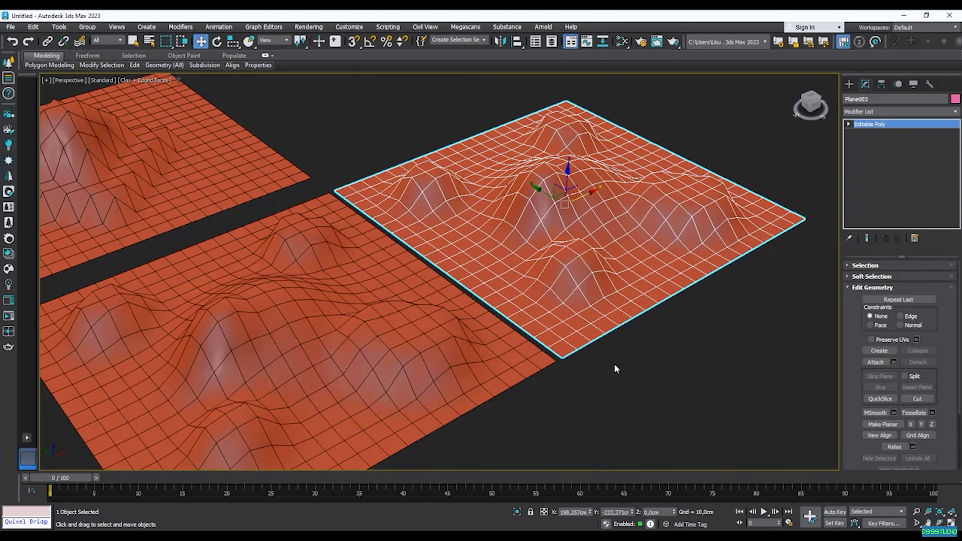
click(559, 367)
click(546, 364)
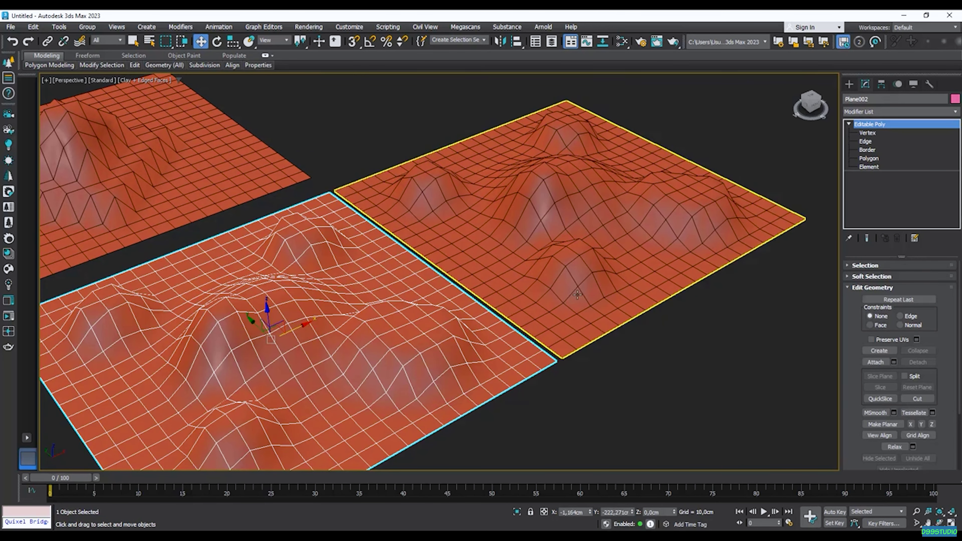
- Attach the copied hilly plane to the original so both belong to one mesh, and leave Attach
click(875, 363)
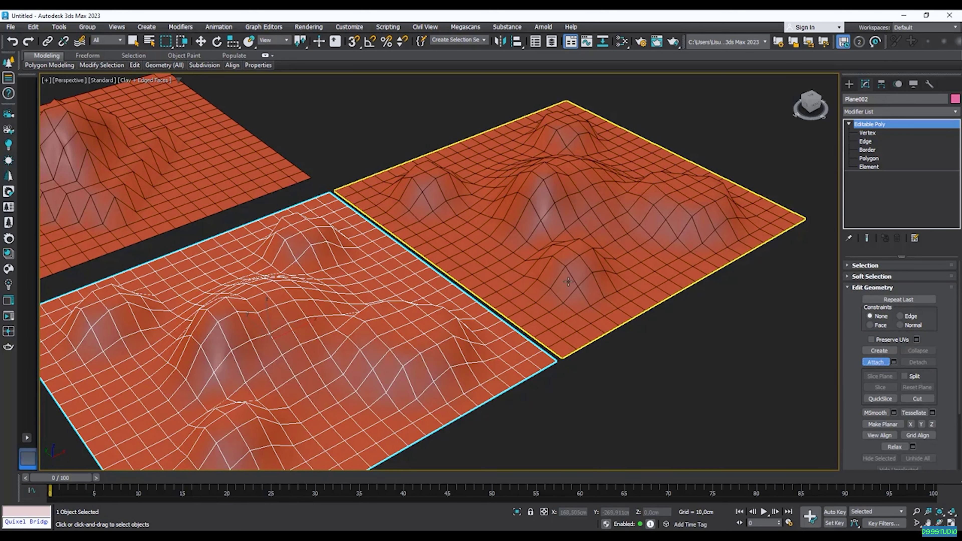
click(585, 268)
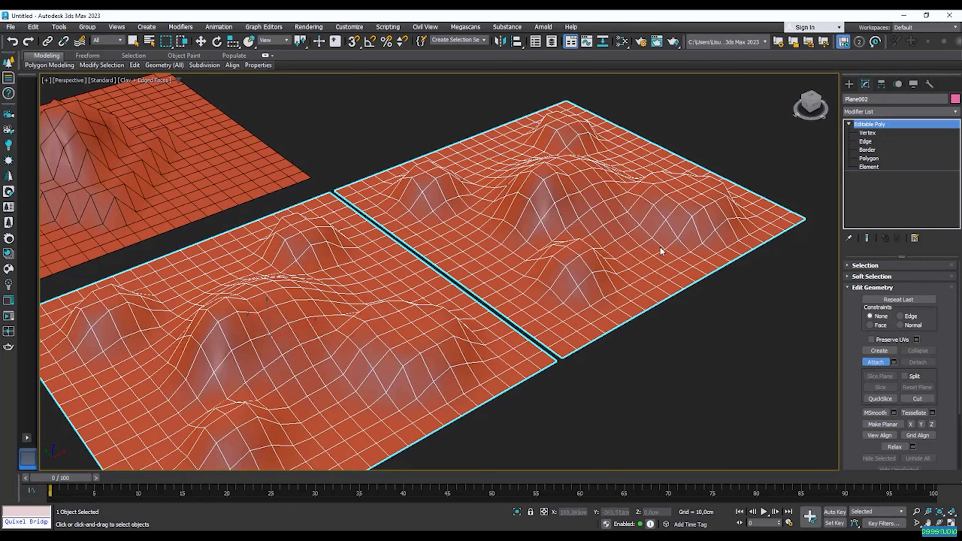
click(873, 367)
middle_drag(695, 350, 688, 338)
click(687, 337)
click(599, 292)
middle_drag(625, 337, 632, 322)
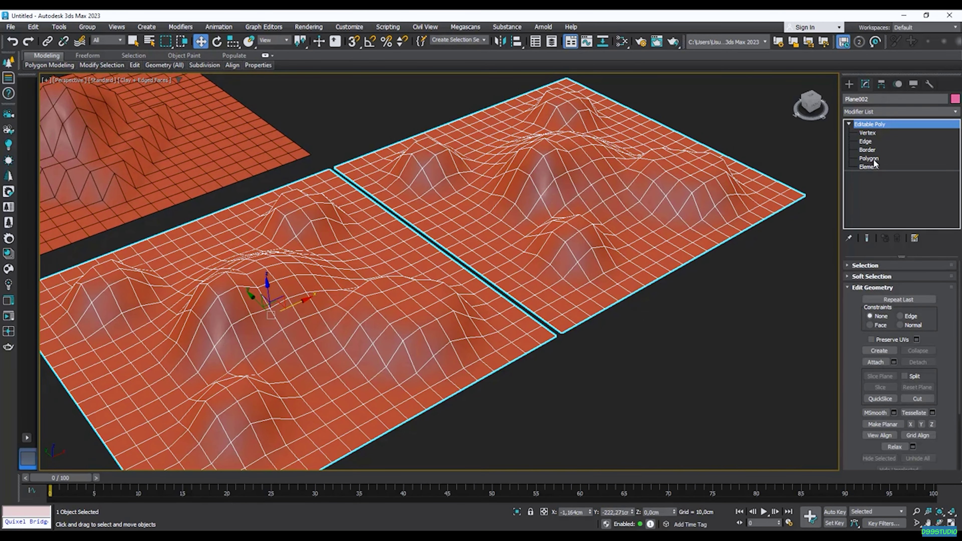
- Try selecting polygon regions on the two attached planes, and return to object level
click(871, 159)
click(537, 266)
click(607, 368)
drag(618, 376, 469, 245)
drag(703, 307, 542, 194)
drag(655, 387, 419, 190)
drag(616, 428, 305, 146)
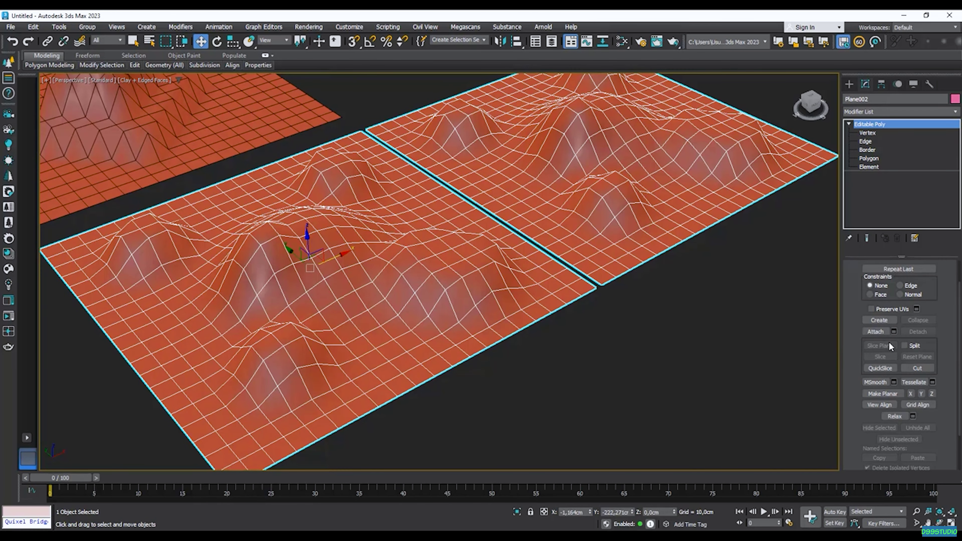
- Go through the sub-object levels to vertex editing and turn on Slice Plane for the attached planes
key(2)
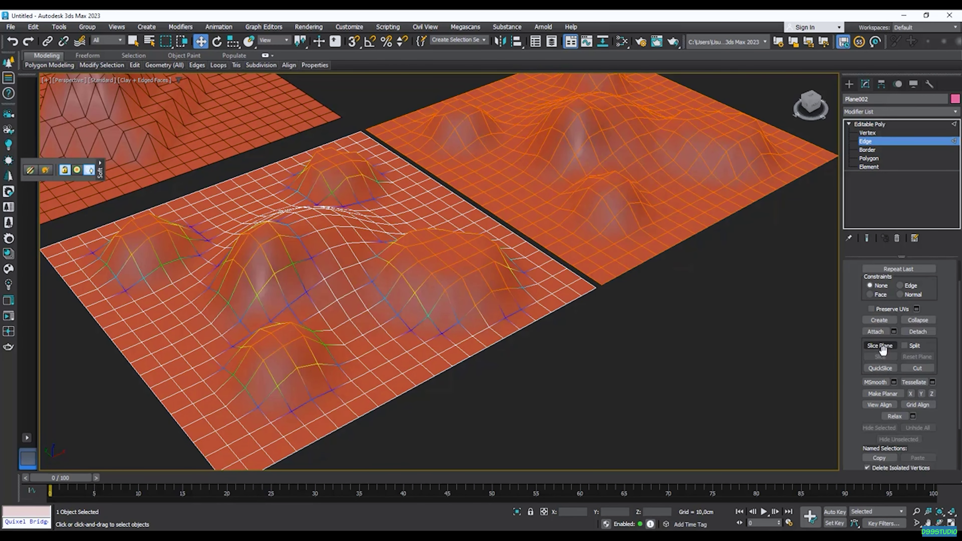
click(876, 131)
click(878, 141)
click(878, 136)
click(878, 151)
click(879, 159)
click(878, 150)
click(878, 133)
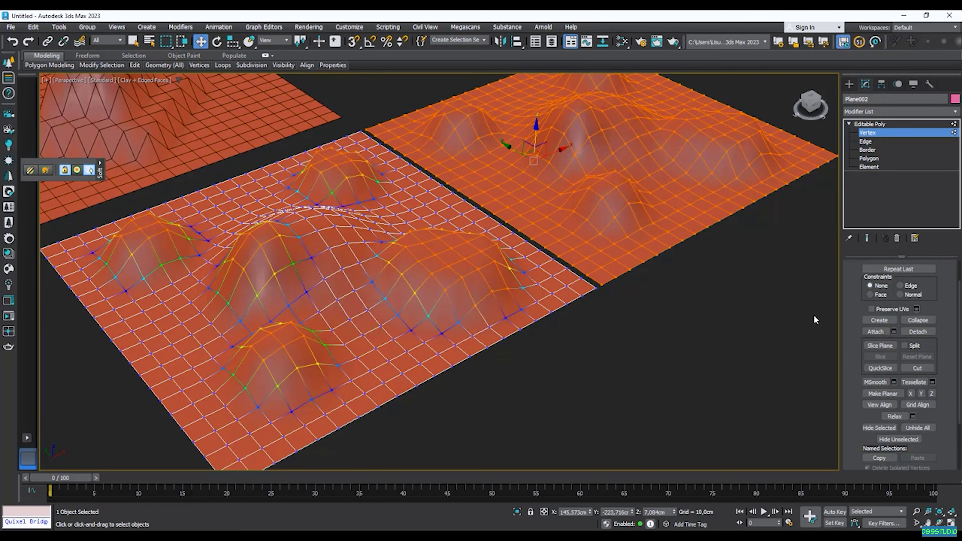
click(880, 346)
scroll(657, 281, down, 5)
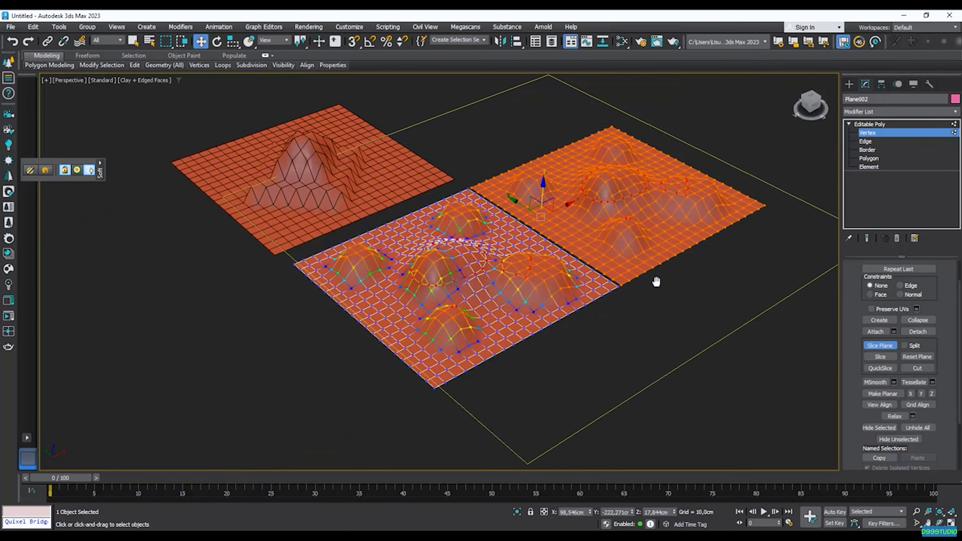
middle_drag(656, 282, 619, 288)
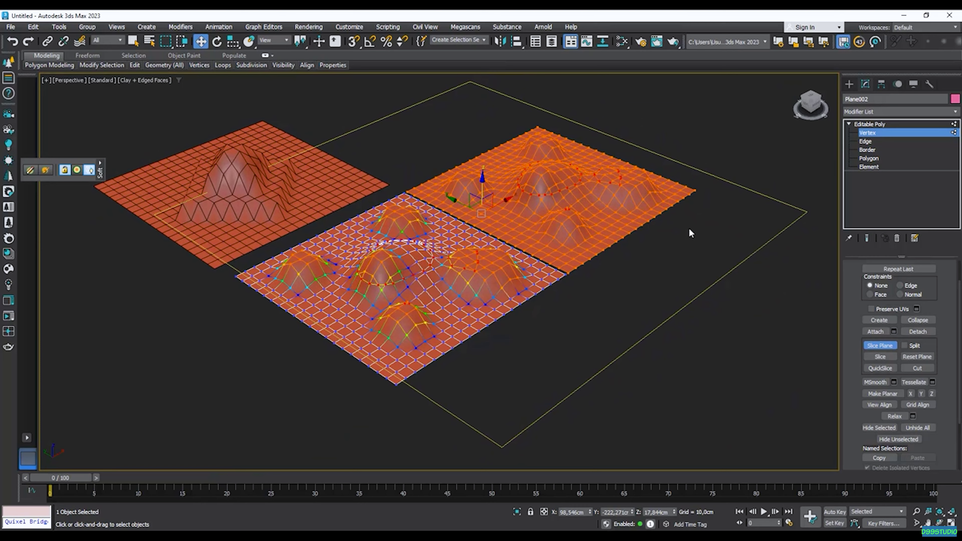
scroll(463, 249, up, 3)
scroll(463, 250, down, 3)
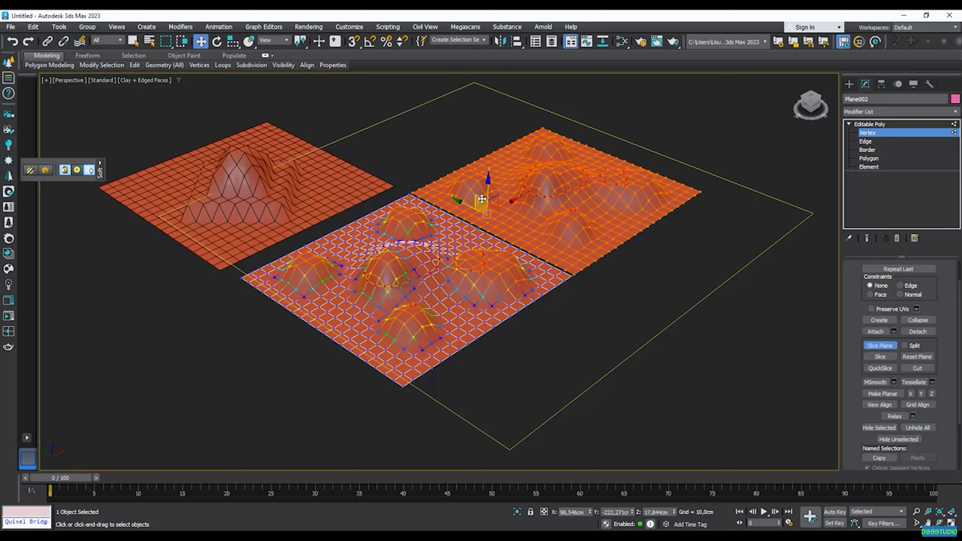
- Enable angle snapping, rotate the slice plane upright, and move it along Y to about -198.5 cm
key(e)
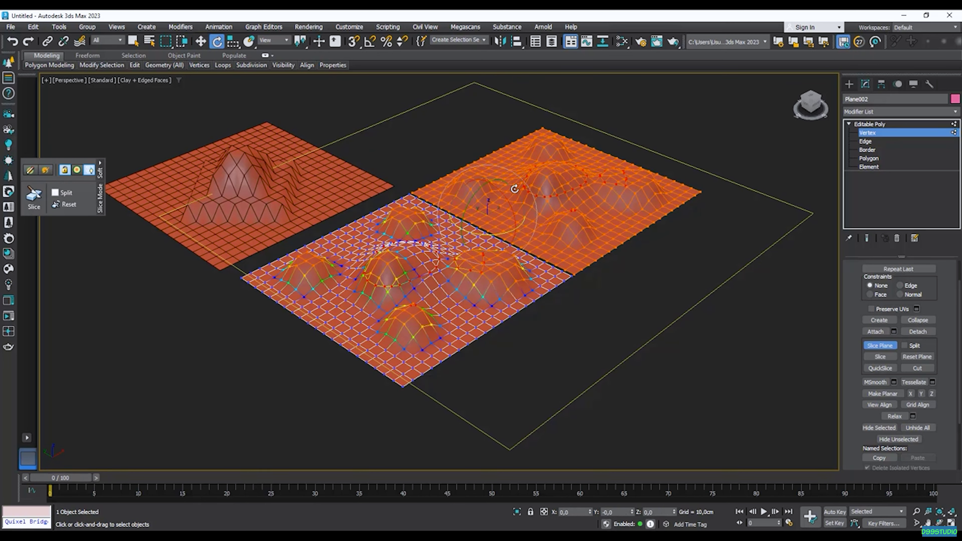
click(369, 42)
drag(516, 209, 534, 240)
alt+middle_drag(536, 242, 473, 250)
key(w)
scroll(473, 205, up, 4)
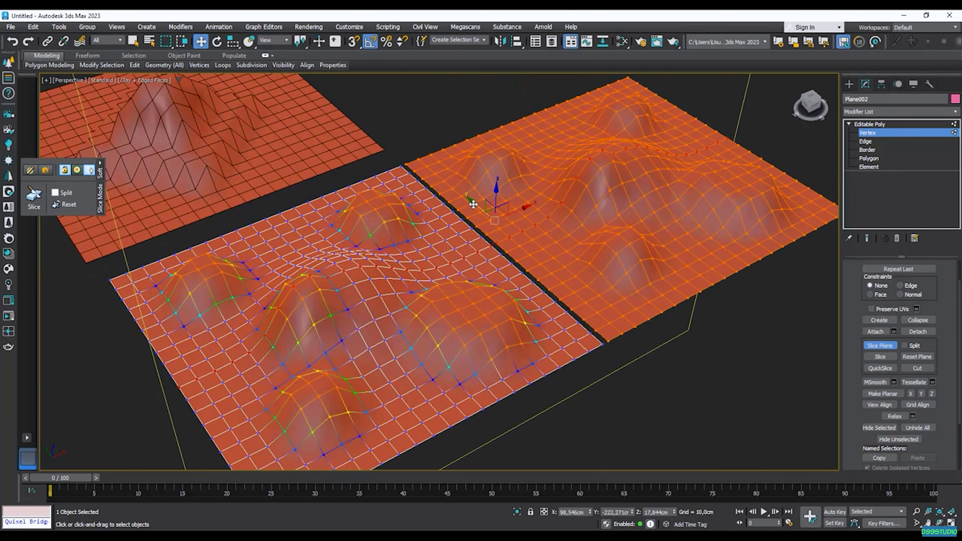
drag(477, 210, 565, 241)
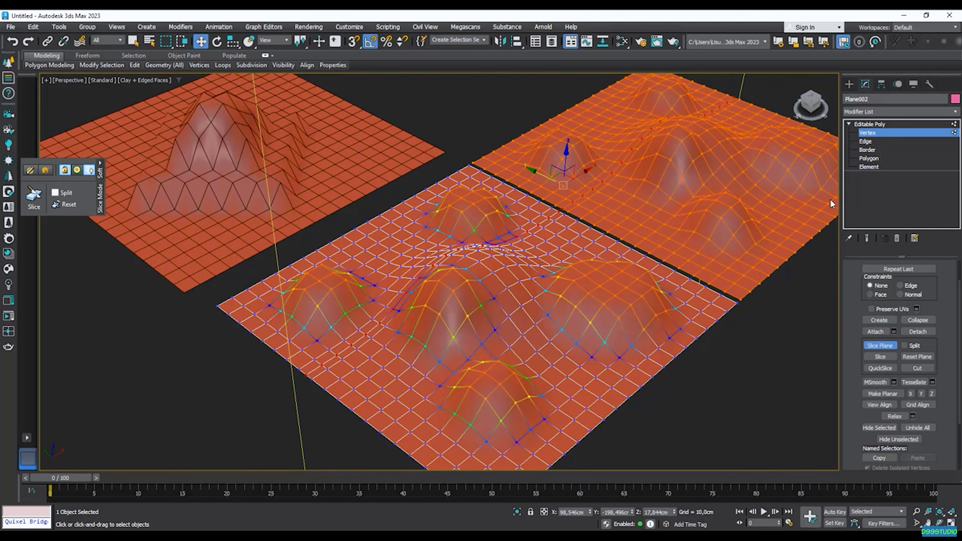
- Slice the mesh at this position and move the slice plane along Y to about -248.5 cm
click(876, 358)
drag(544, 173, 614, 207)
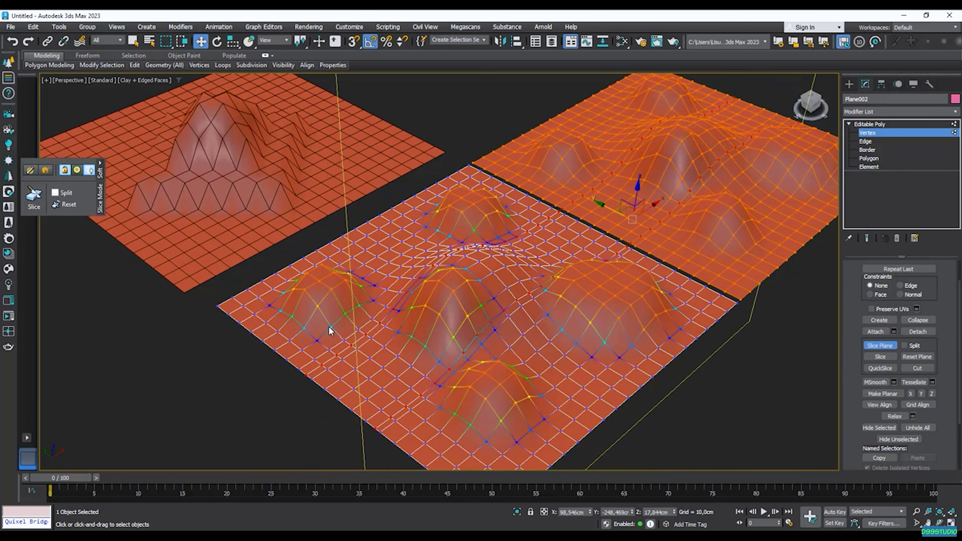
scroll(334, 328, up, 5)
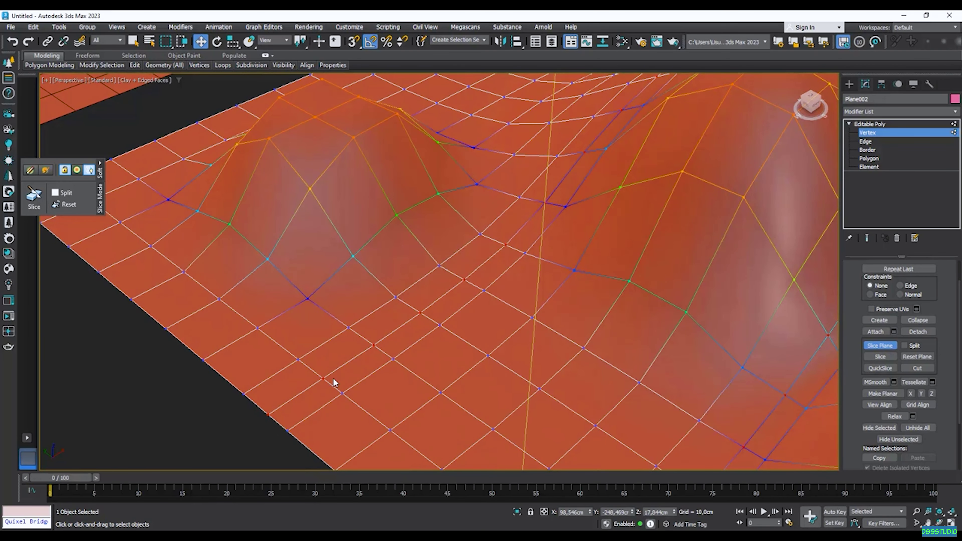
scroll(405, 322, down, 5)
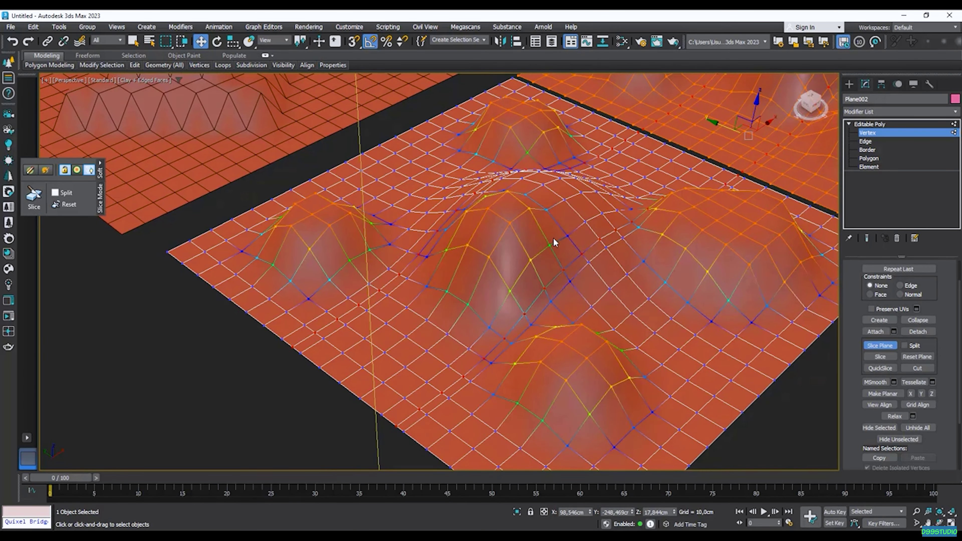
scroll(538, 239, down, 2)
middle_drag(546, 227, 508, 249)
- Rotate the slice plane 45° about Z, slice the mesh diagonally, and turn off Slice Plane
key(e)
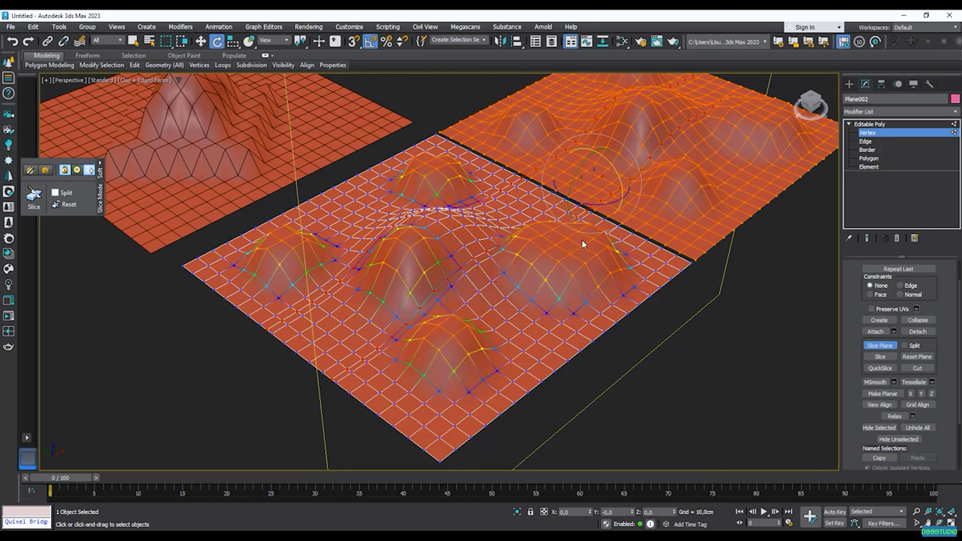
drag(611, 202, 631, 205)
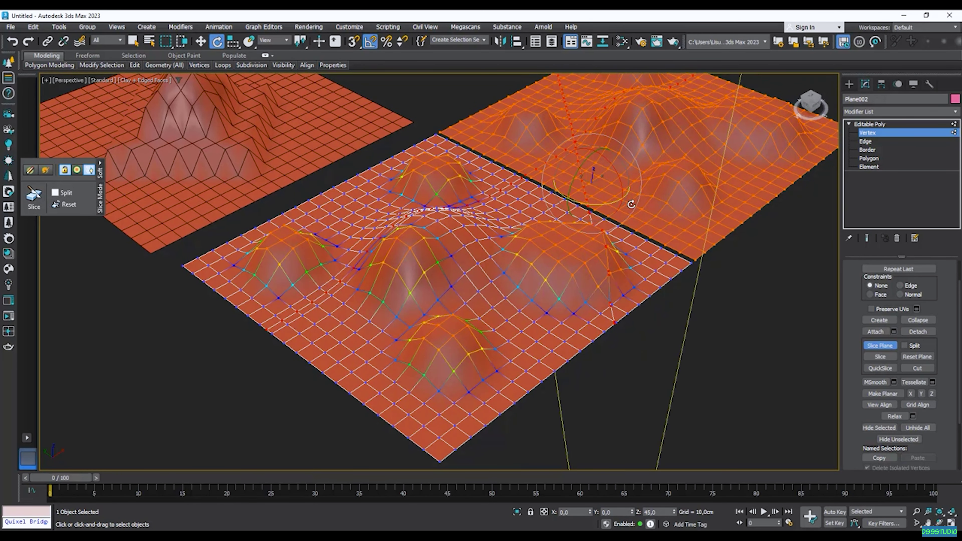
middle_drag(631, 204, 604, 217)
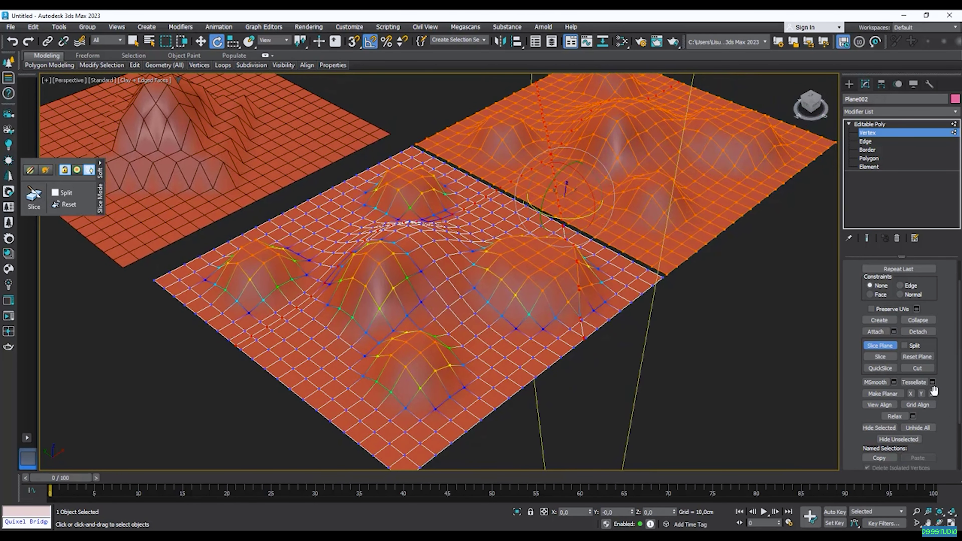
click(882, 357)
key(w)
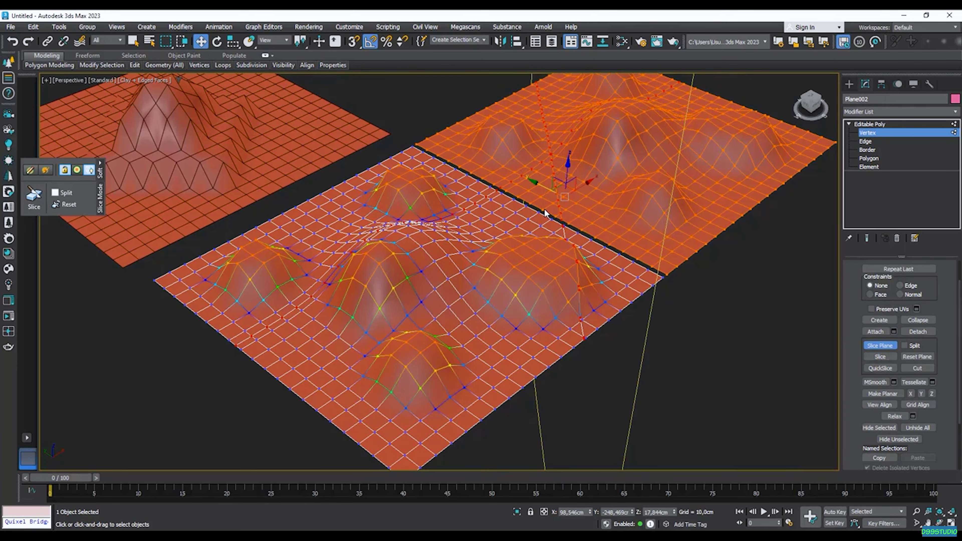
scroll(607, 333, up, 5)
middle_drag(591, 321, 380, 333)
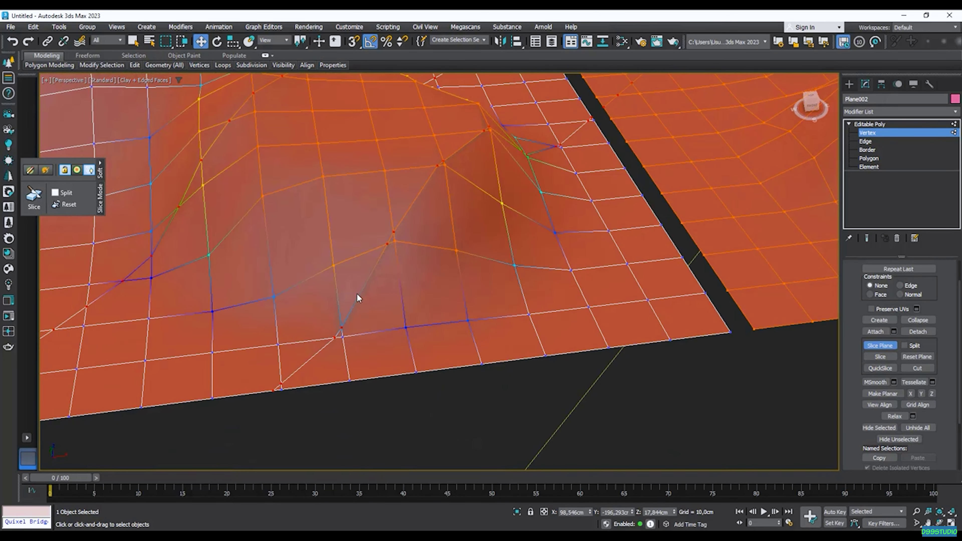
scroll(452, 320, down, 8)
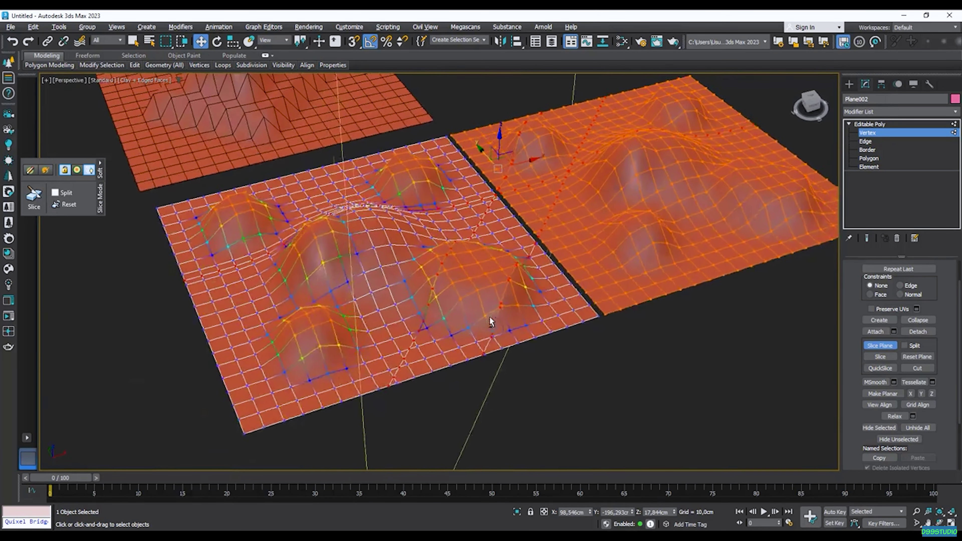
click(871, 346)
- At polygon level, select triangular faces beside the diagonal cut, from the front border up the broad hill
click(939, 160)
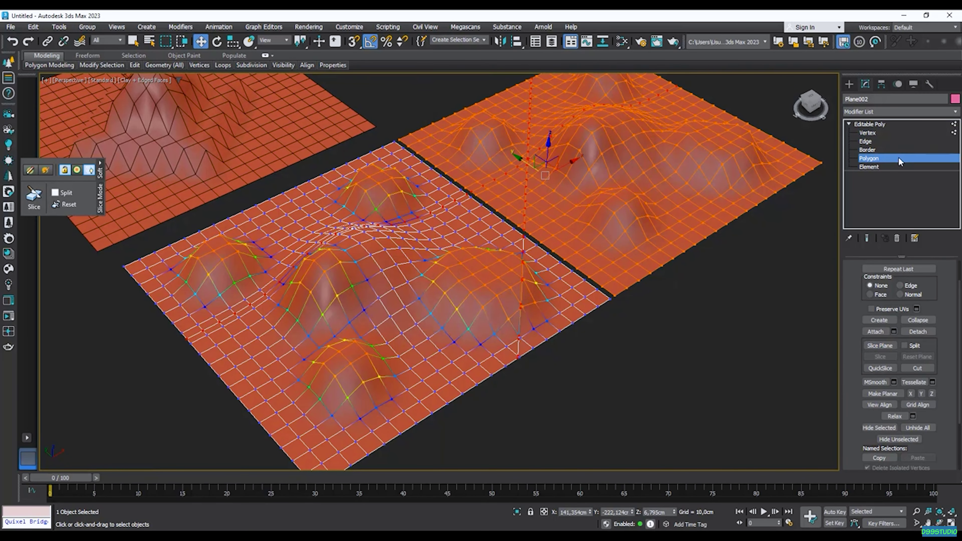
scroll(516, 344, up, 10)
click(509, 361)
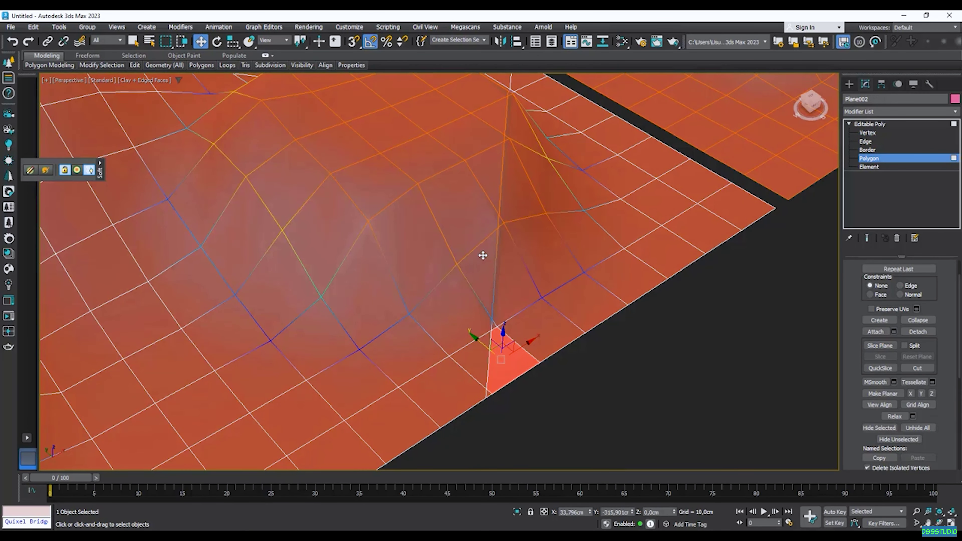
scroll(483, 255, down, 6)
scroll(487, 231, down, 4)
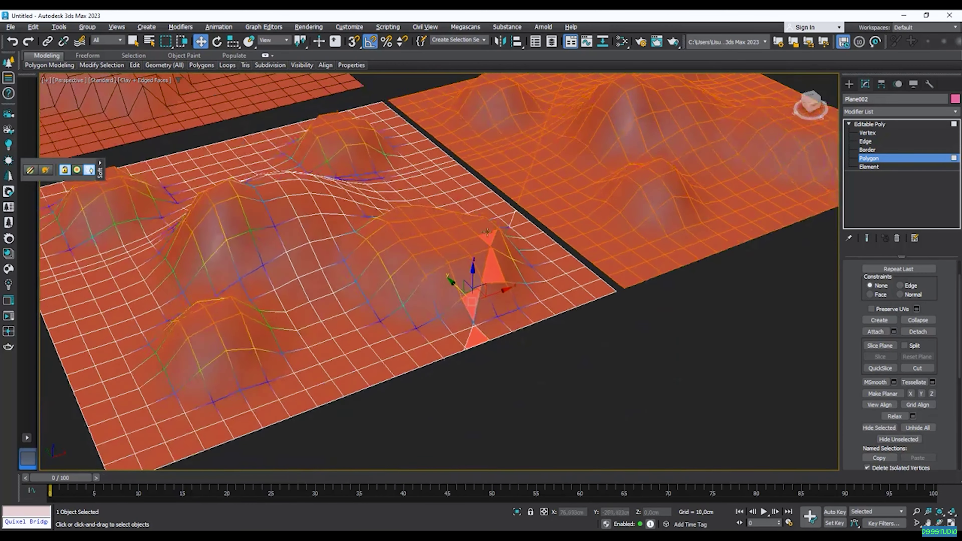
alt+middle_drag(460, 273, 520, 267)
alt+middle_drag(469, 251, 494, 254)
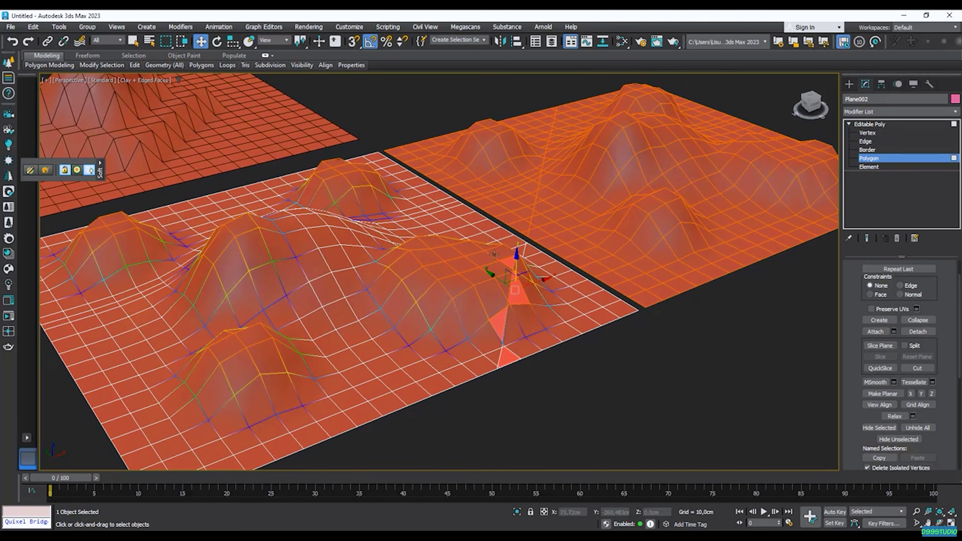
- Turn off Use Soft Selection and try raising the selected triangular faces along Z
scroll(859, 306, up, 2)
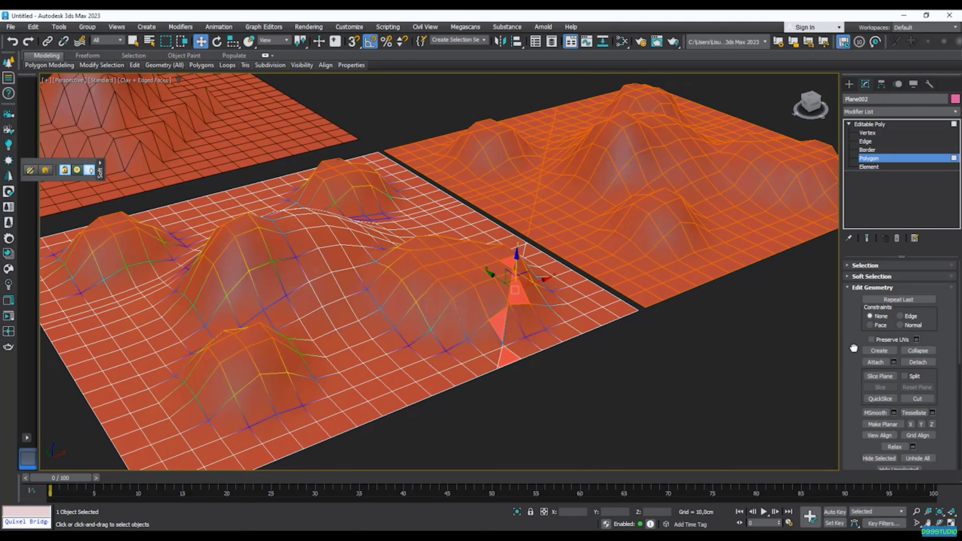
click(848, 276)
scroll(851, 277, up, 1)
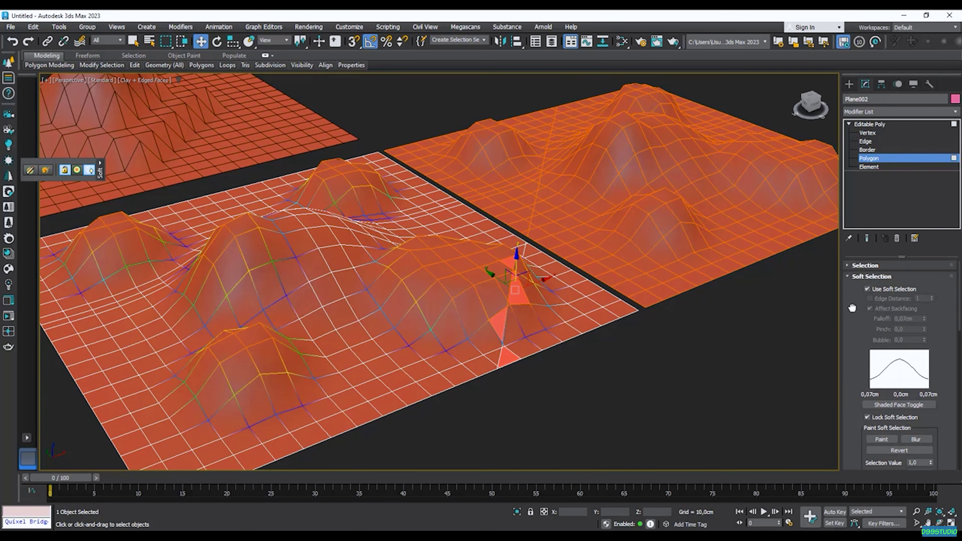
click(867, 289)
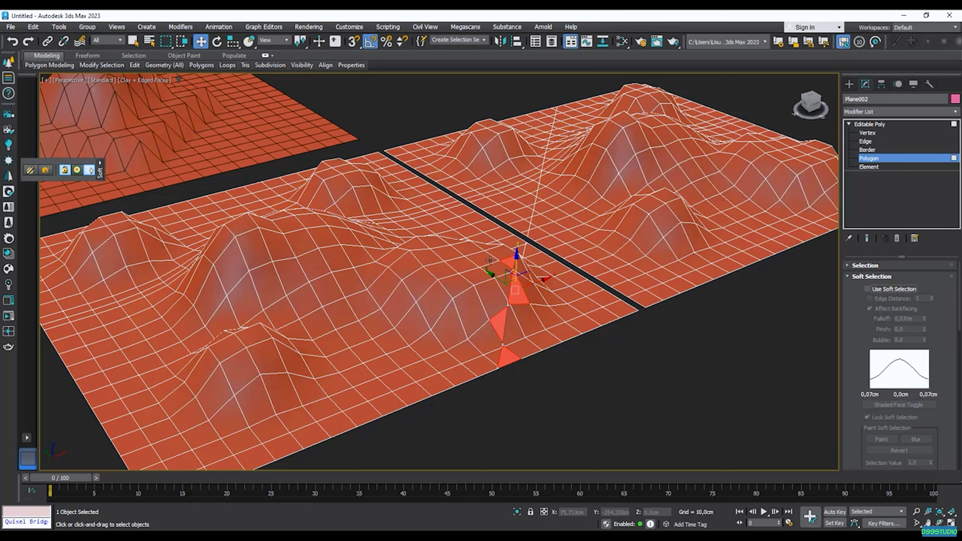
drag(516, 263, 518, 245)
right_click(518, 245)
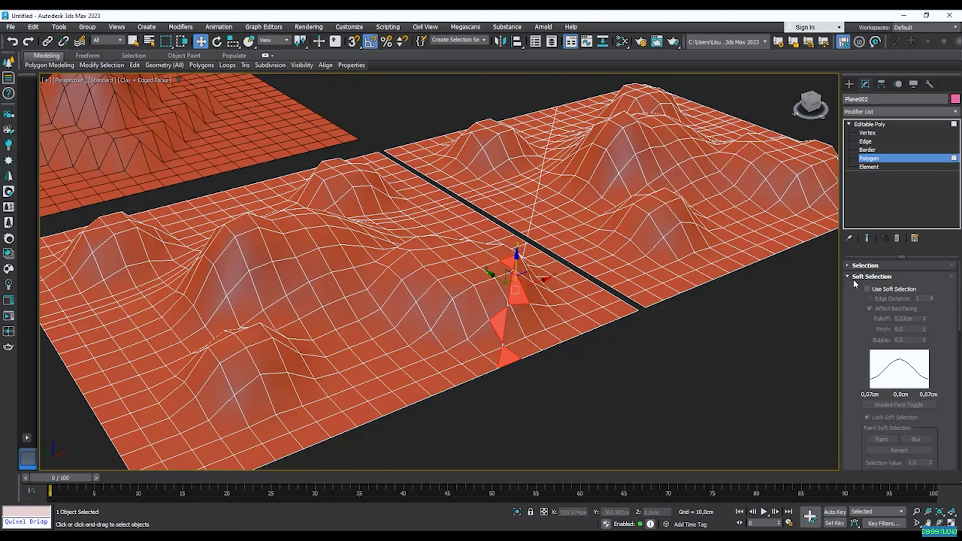
click(853, 277)
- Leave polygon level and use QuickSlice to slice the far hilly plane from its outer border across the central hill
scroll(850, 293, down, 1)
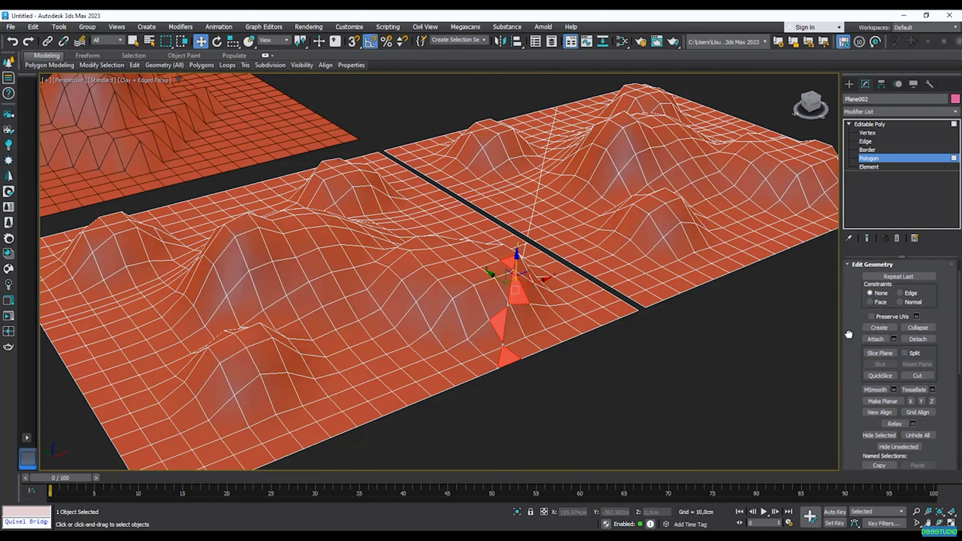
scroll(868, 360, down, 1)
click(880, 358)
alt+middle_drag(644, 314, 622, 306)
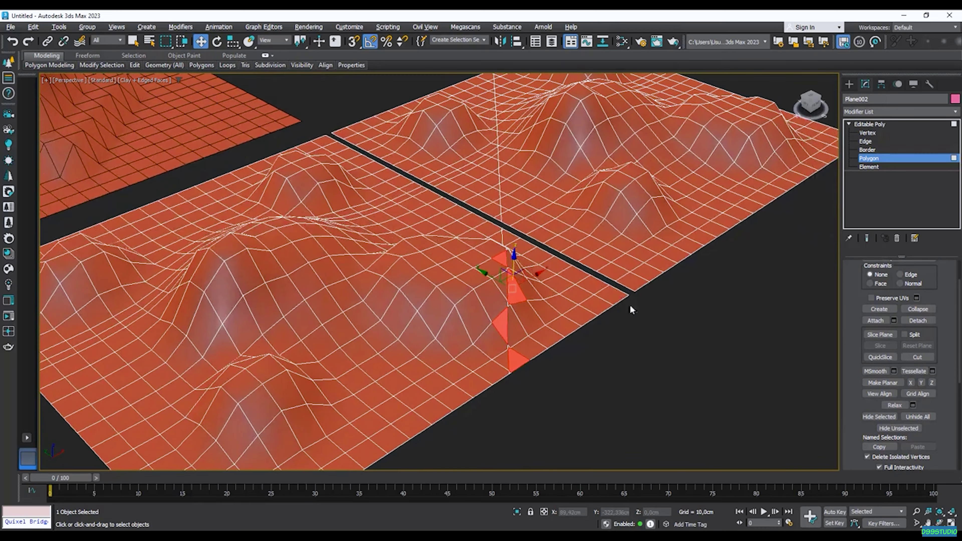
key(4)
key(z)
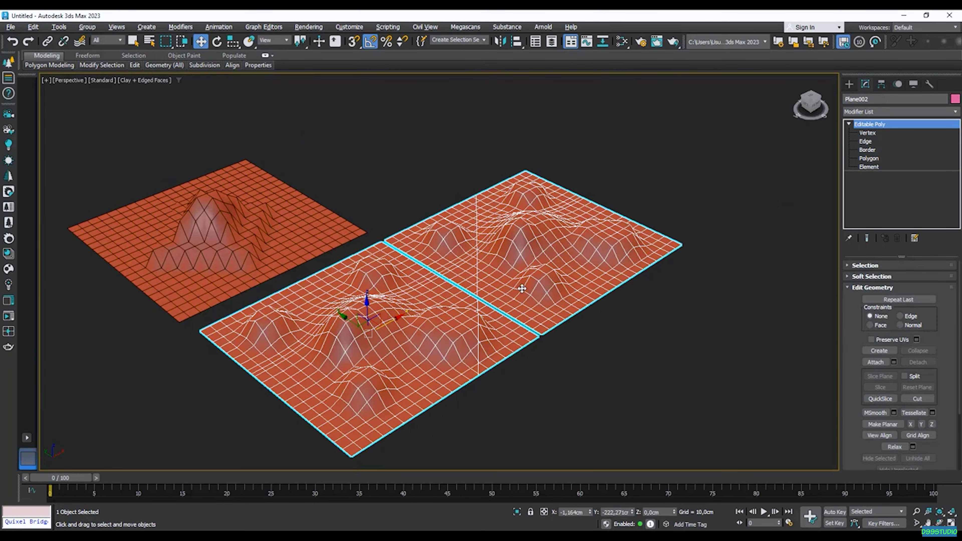
scroll(546, 277, up, 3)
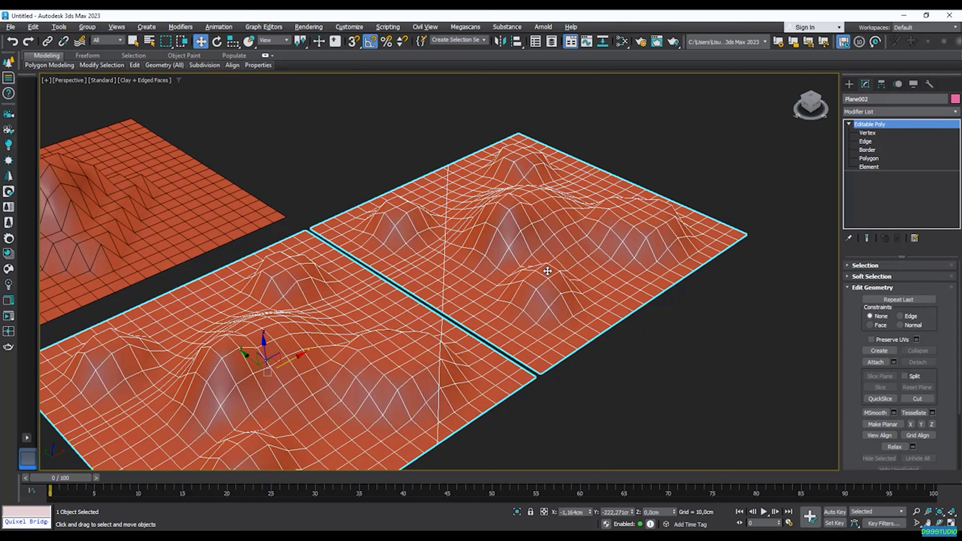
middle_drag(645, 269, 628, 280)
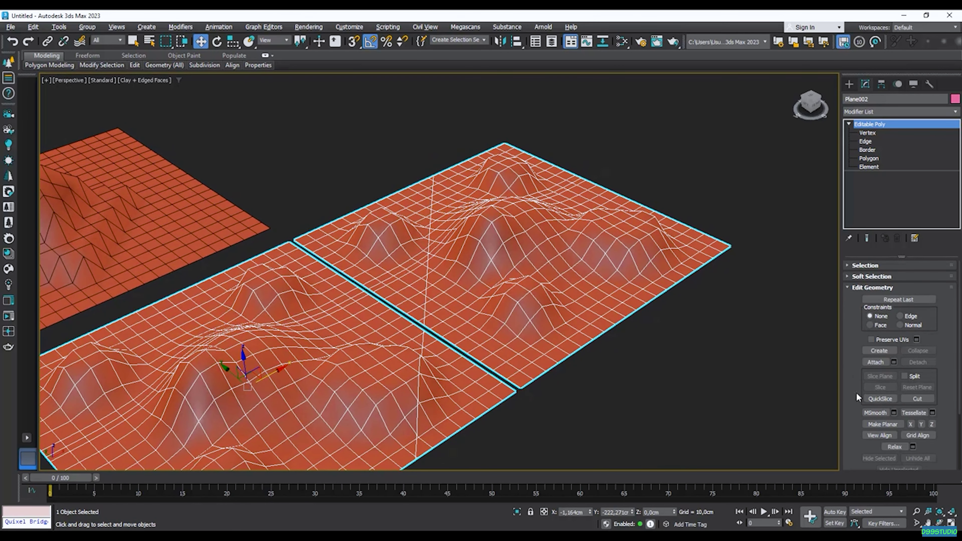
click(881, 399)
alt+middle_drag(661, 319, 675, 194)
click(679, 177)
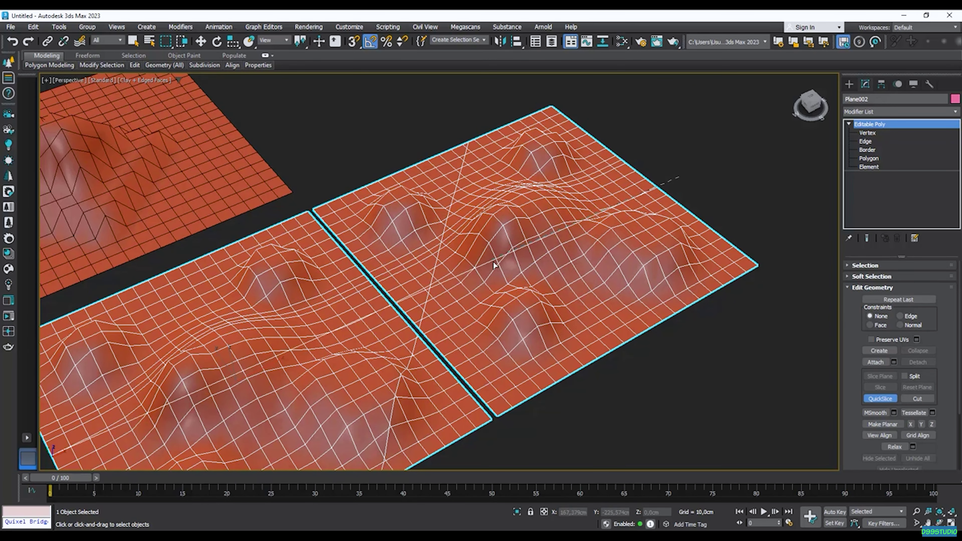
click(497, 218)
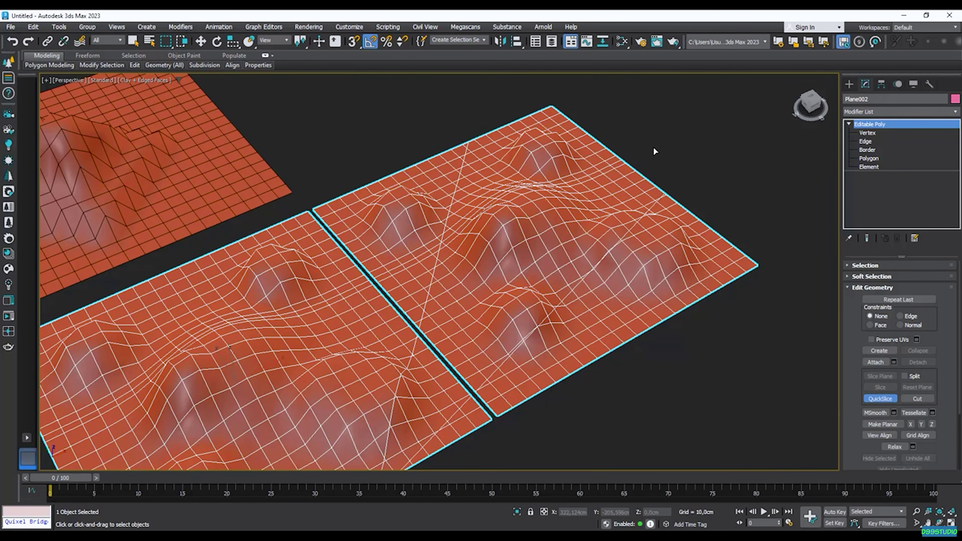
- Make several more QuickSlice cuts across the far hilly plane in different crossing directions
click(397, 160)
click(498, 114)
click(720, 183)
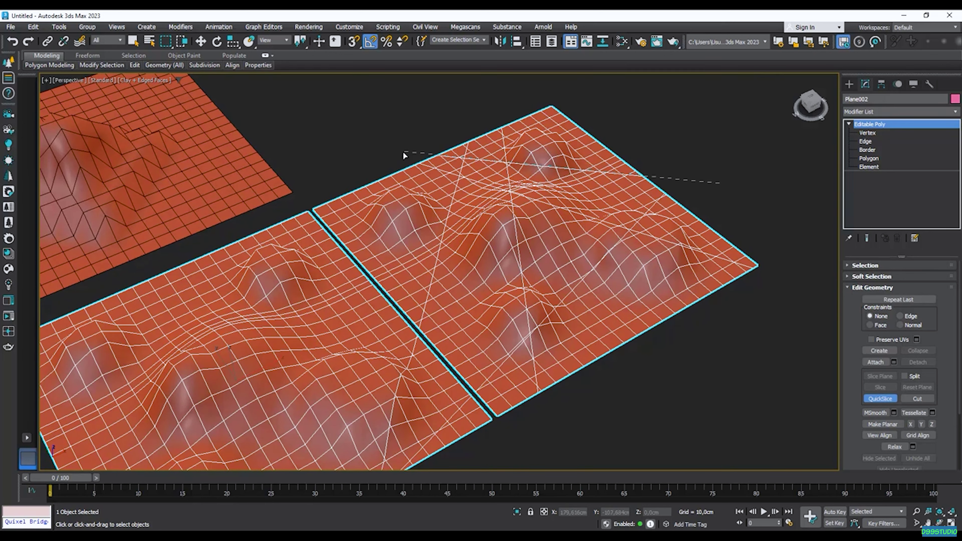
click(643, 122)
click(778, 229)
click(440, 222)
- Add crossing QuickSlice cuts over the near hilly plane and exit QuickSlice
scroll(478, 190, up, 5)
alt+middle_drag(470, 193, 395, 264)
scroll(524, 180, down, 5)
scroll(395, 263, up, 3)
scroll(492, 220, down, 2)
alt+middle_drag(492, 220, 544, 198)
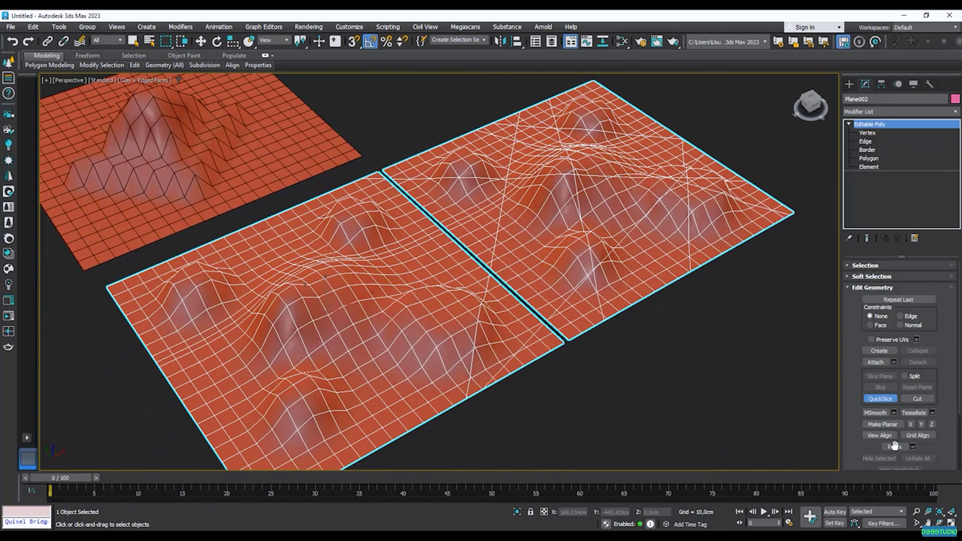
click(163, 420)
scroll(337, 316, down, 3)
click(273, 399)
click(318, 292)
click(247, 358)
click(507, 303)
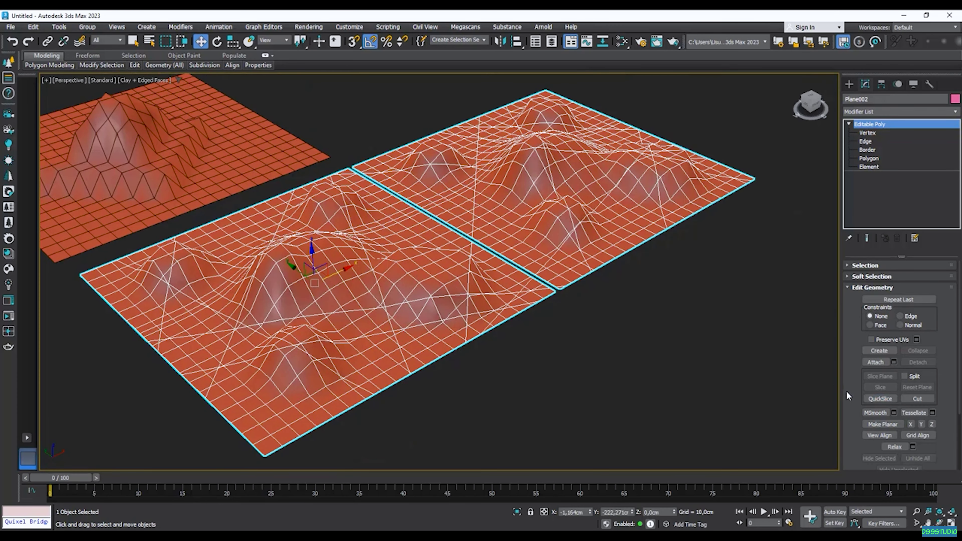
- With the Cut tool, start at a grid vertex near the far plane's front border and zigzag inside one face
drag(845, 399, 845, 394)
click(924, 394)
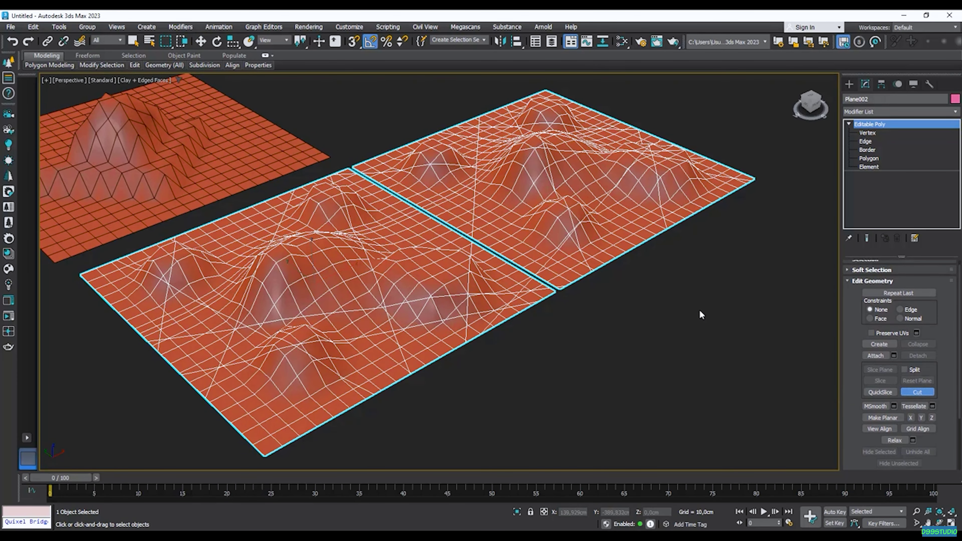
scroll(574, 292, up, 10)
scroll(574, 300, up, 5)
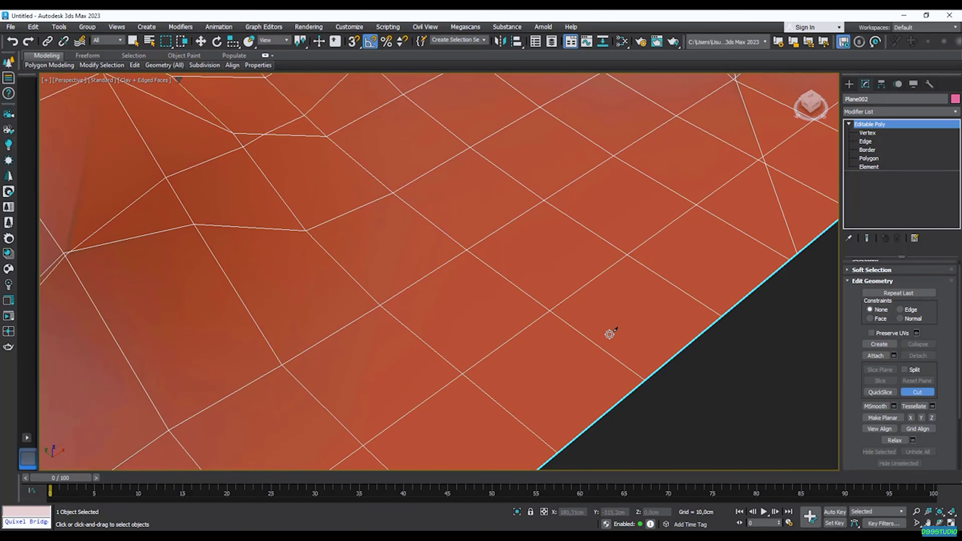
click(551, 309)
click(543, 201)
scroll(569, 275, up, 5)
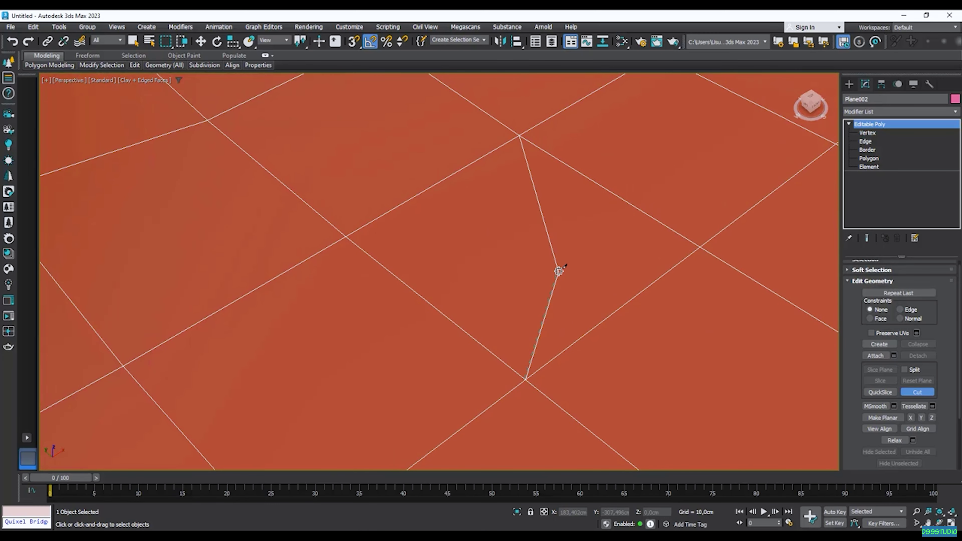
click(562, 273)
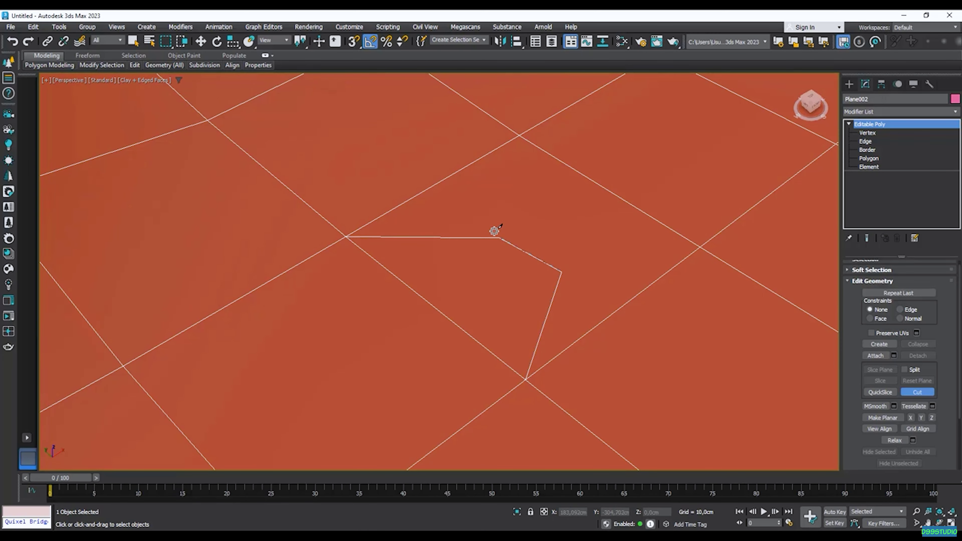
click(484, 217)
click(530, 179)
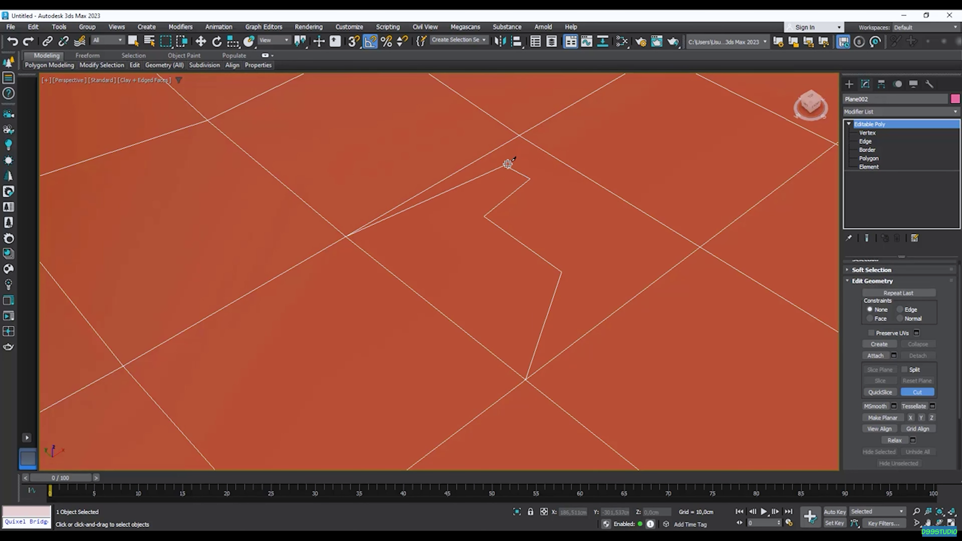
- Continue the zigzag cut inside the face, finish it at the neighbouring grid vertex, and exit the Cut tool
scroll(508, 165, up, 2)
middle_drag(508, 164, 507, 57)
scroll(507, 159, down, 1)
mouse_move(507, 193)
middle_down()
mouse_move(507, 226)
mouse_move(489, 189)
middle_up()
click(482, 179)
click(559, 183)
click(586, 288)
click(704, 285)
click(679, 324)
click(752, 288)
middle_drag(731, 285, 614, 244)
right_click(619, 214)
scroll(618, 216, down, 4)
click(921, 392)
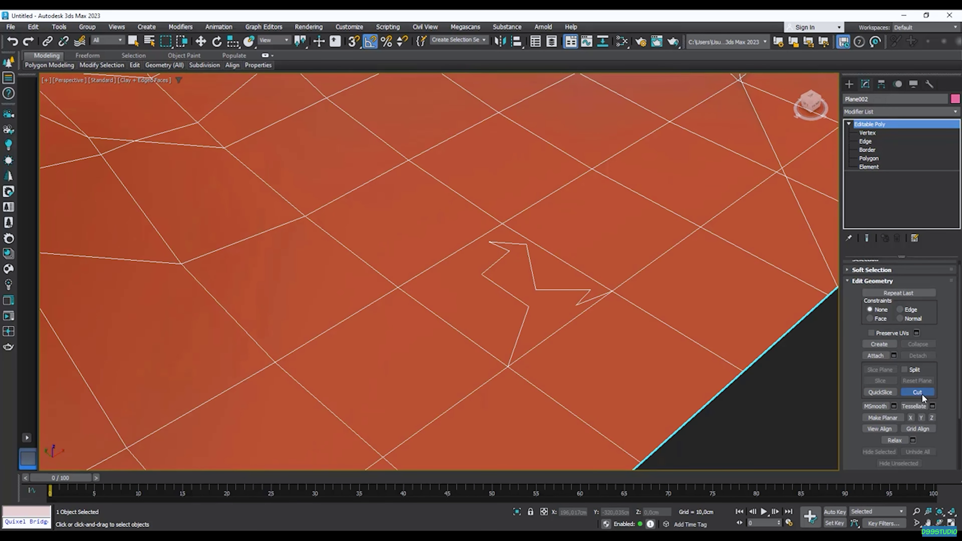
key(w)
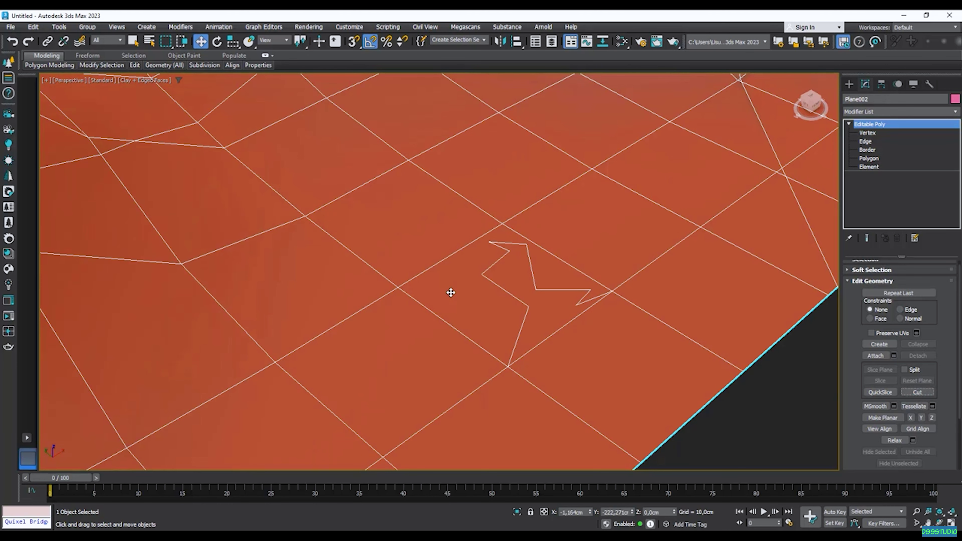
- Select the irregular polygon enclosed by the cut and extrude it inward by -1.961 cm
key(4)
click(568, 288)
alt+middle_drag(568, 289, 540, 312)
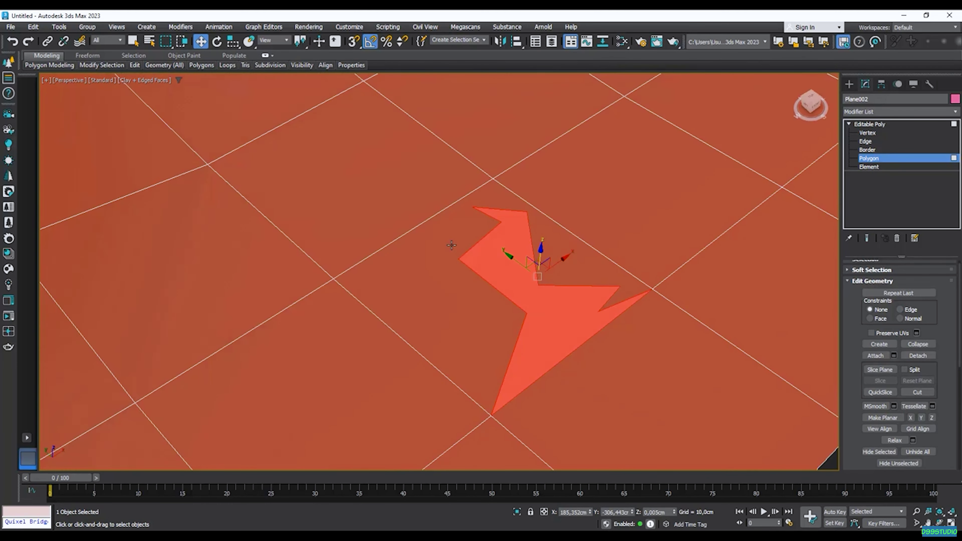
alt+middle_drag(611, 311, 566, 308)
right_click(560, 301)
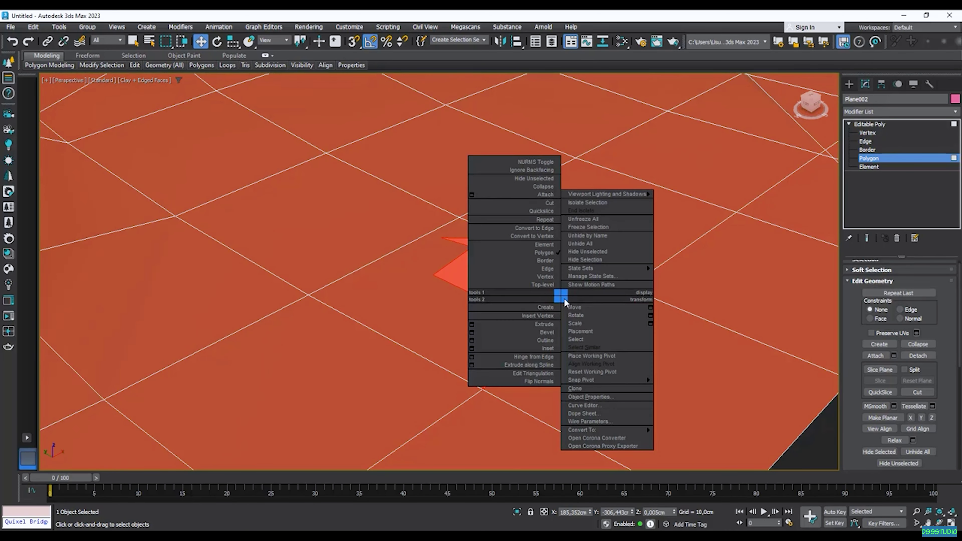
click(473, 327)
scroll(505, 327, down, 10)
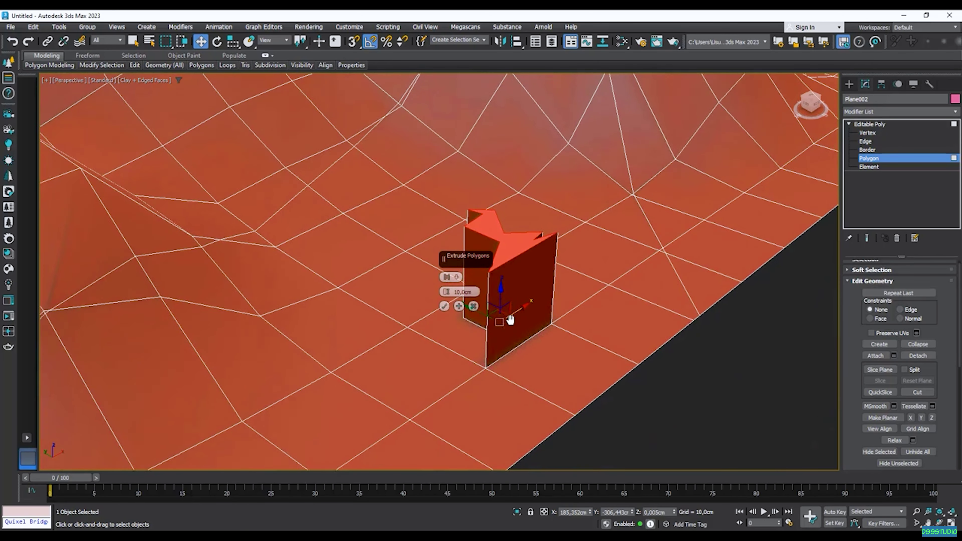
drag(446, 292, 448, 351)
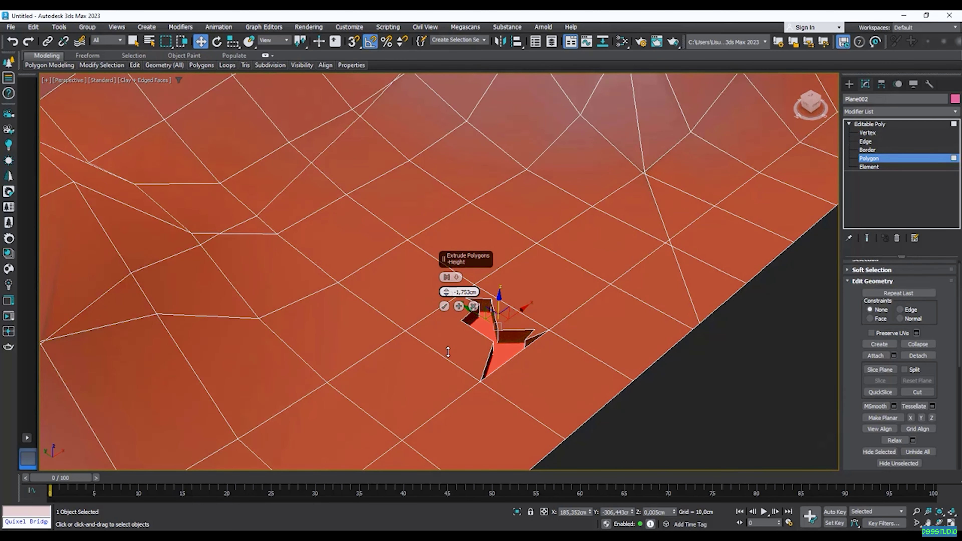
drag(448, 353, 448, 354)
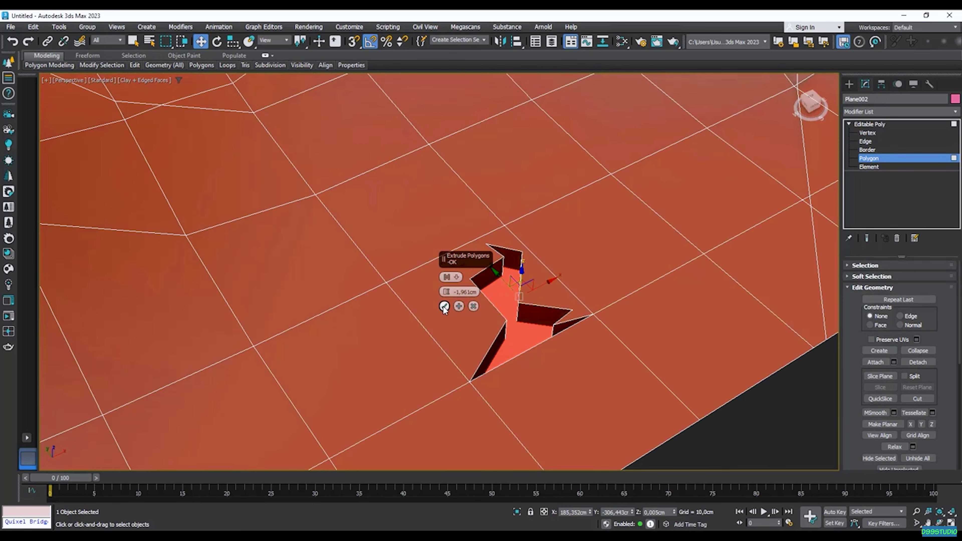
click(445, 306)
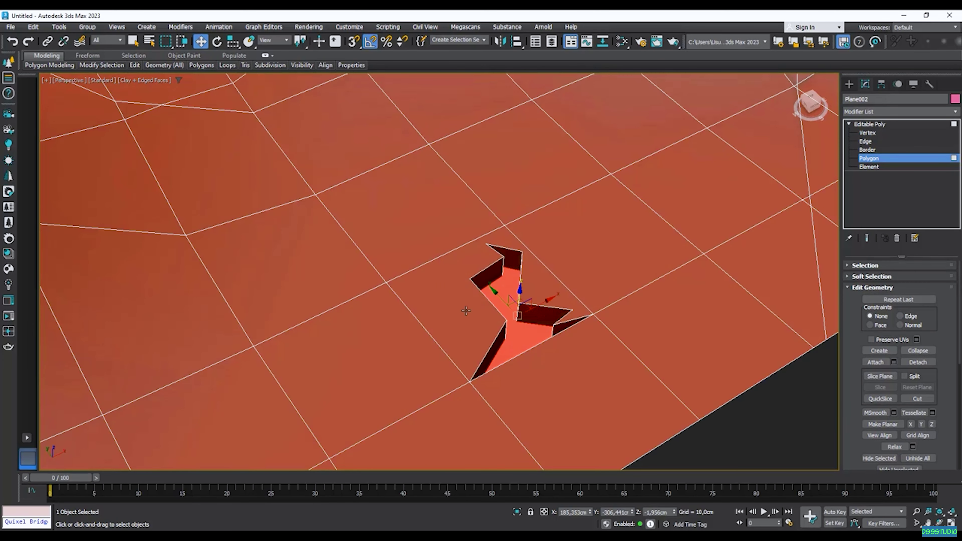
- Deselect the mesh and examine the irregular recess in relation to the surrounding terrain
key(ctrl+d)
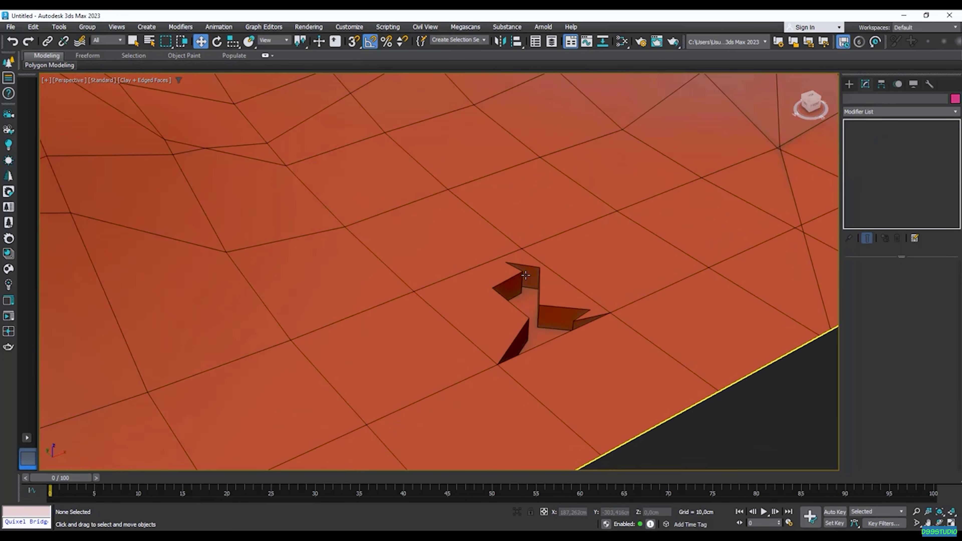
scroll(504, 294, down, 2)
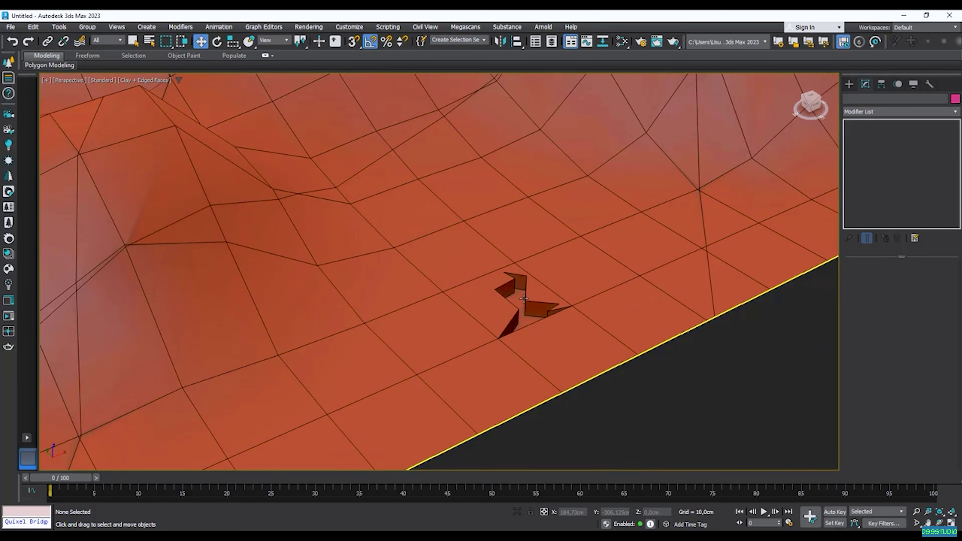
middle_drag(542, 279, 536, 332)
scroll(537, 333, down, 2)
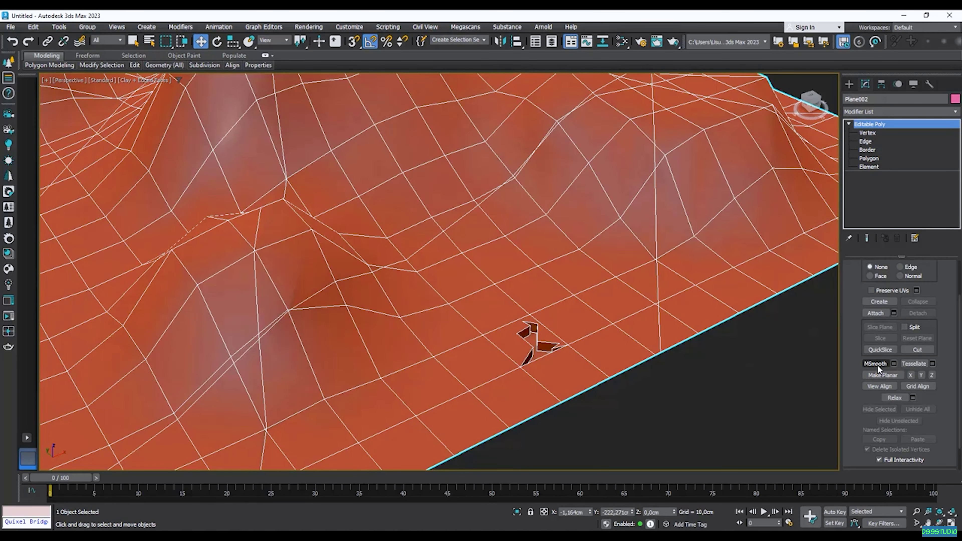
scroll(618, 318, down, 4)
click(625, 370)
scroll(627, 363, down, 3)
middle_drag(626, 360, 678, 330)
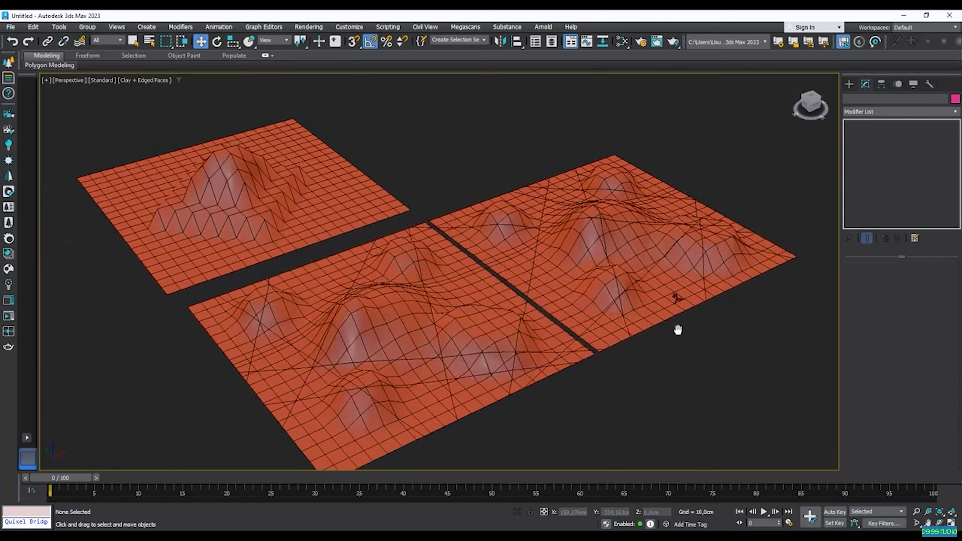
- Select the attached hilly planes, apply MSmooth twice, and deselect them
click(568, 333)
scroll(569, 334, up, 3)
middle_drag(523, 273, 581, 240)
scroll(570, 237, down, 3)
click(875, 413)
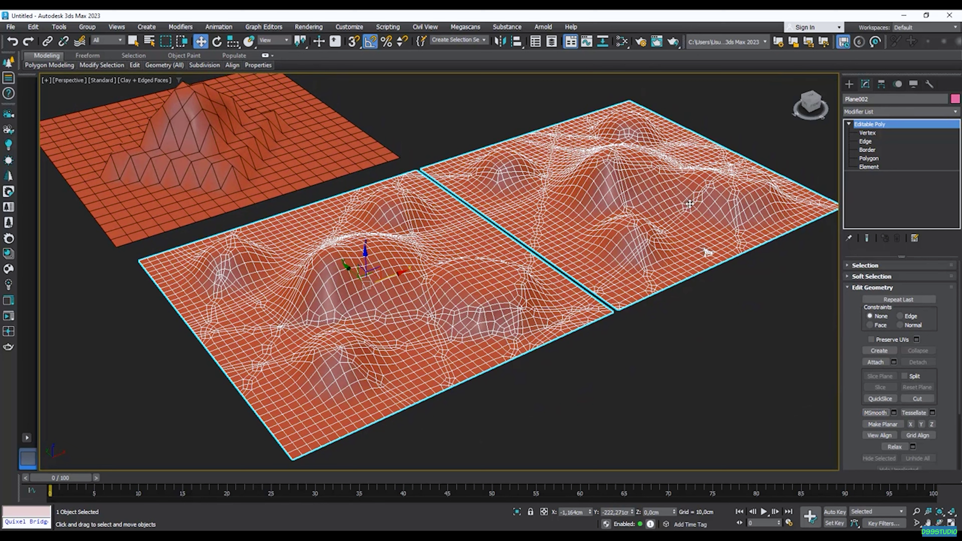
click(873, 413)
click(569, 358)
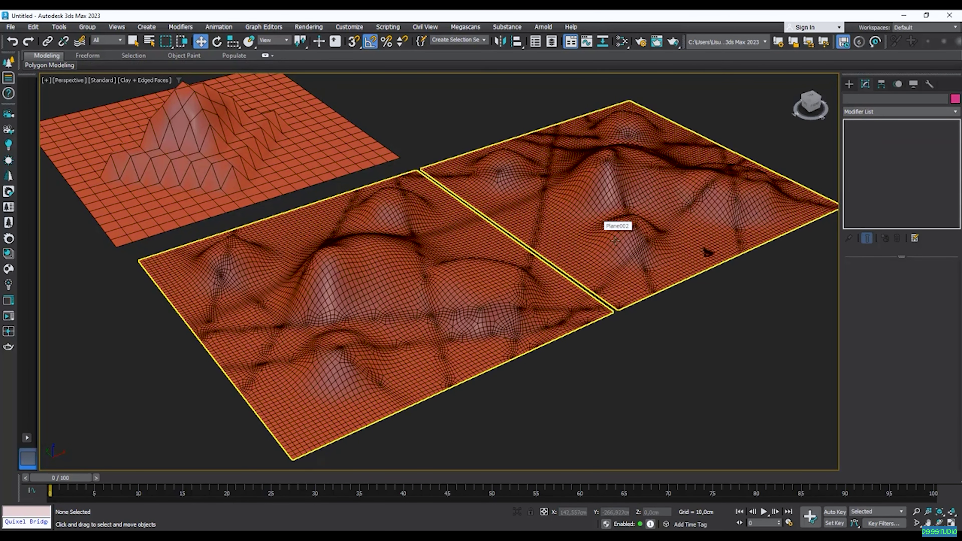
- Turn off edged faces and show the viewport's polygon statistics with the attached hilly planes selected
click(602, 244)
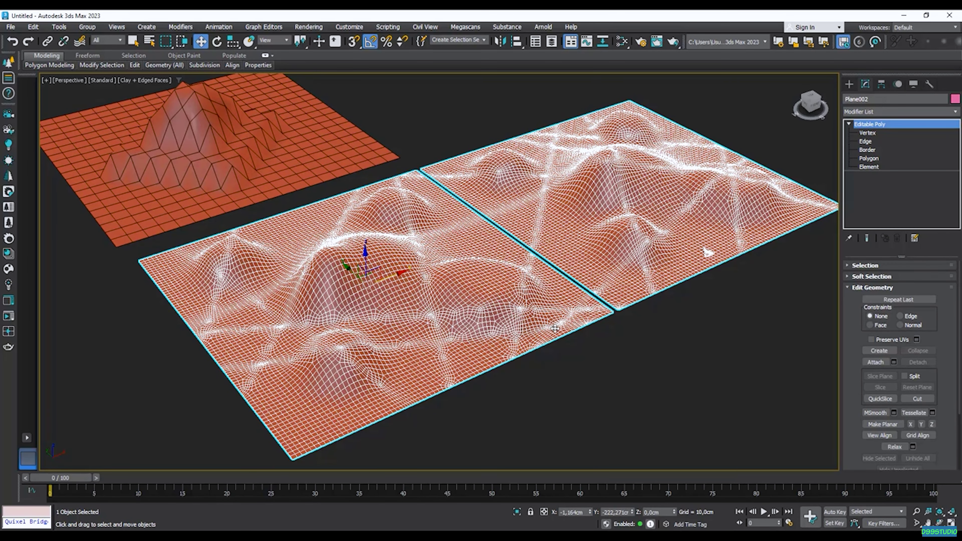
click(584, 387)
key(F4)
scroll(595, 300, up, 2)
scroll(571, 316, down, 3)
alt+middle_drag(627, 275, 553, 327)
key(7)
click(679, 354)
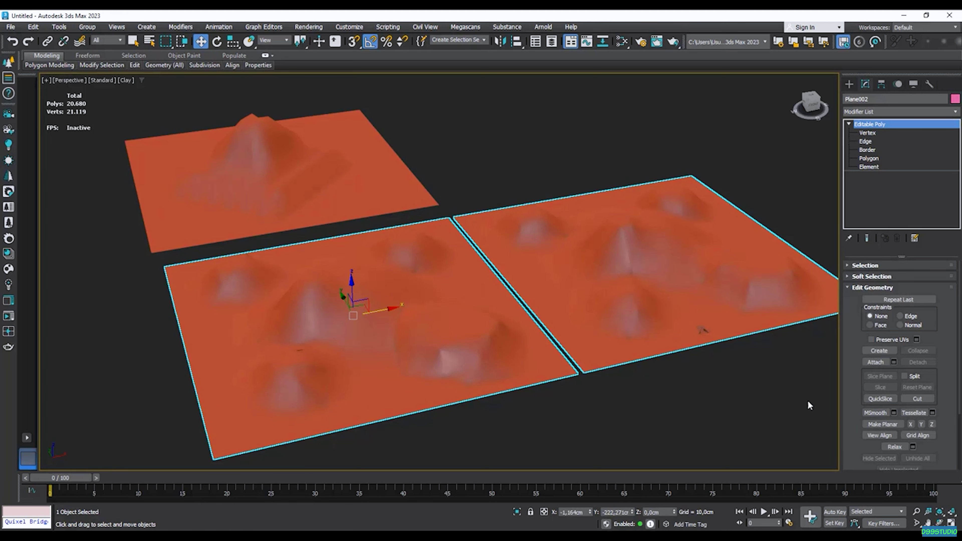
middle_drag(535, 181, 512, 201)
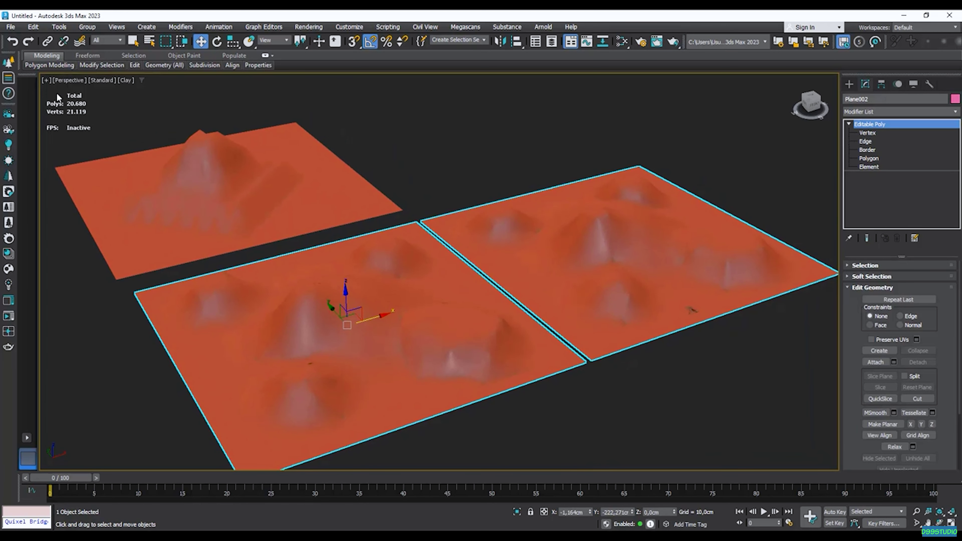
middle_drag(506, 249, 525, 237)
- Try flattening the attached hilly planes with Make Planar and undo the operation
scroll(874, 381, down, 2)
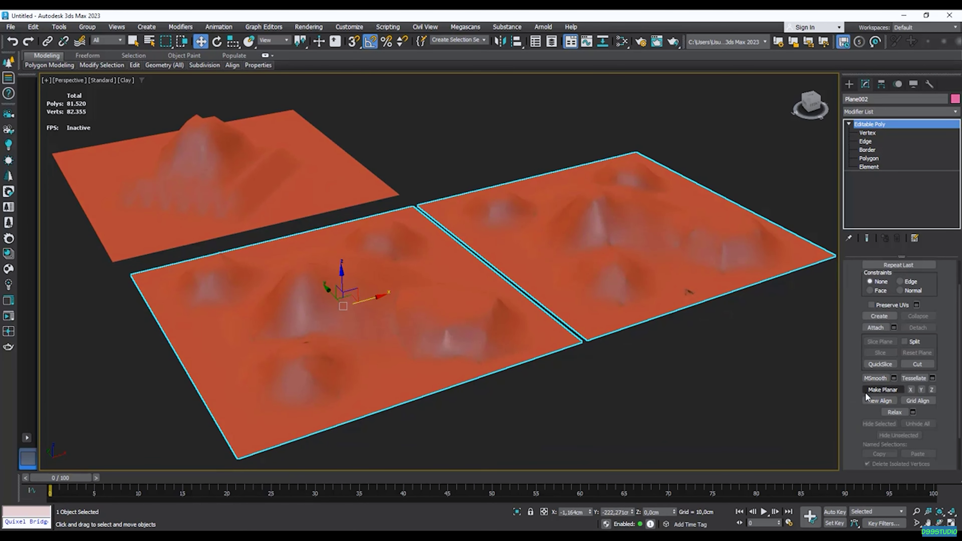
click(879, 390)
mouse_move(557, 288)
alt+middle_down()
mouse_move(589, 255)
mouse_move(569, 283)
alt+middle_up()
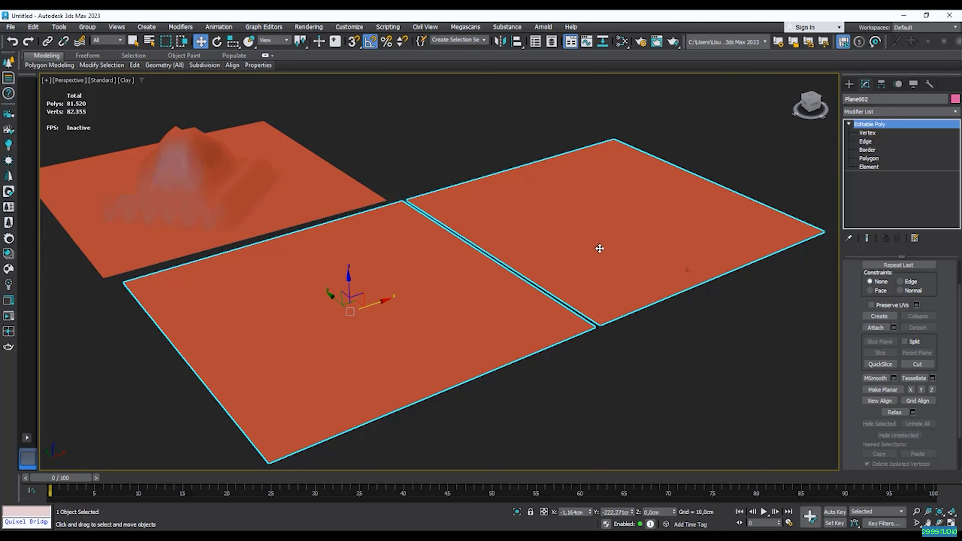
key(ctrl+z)
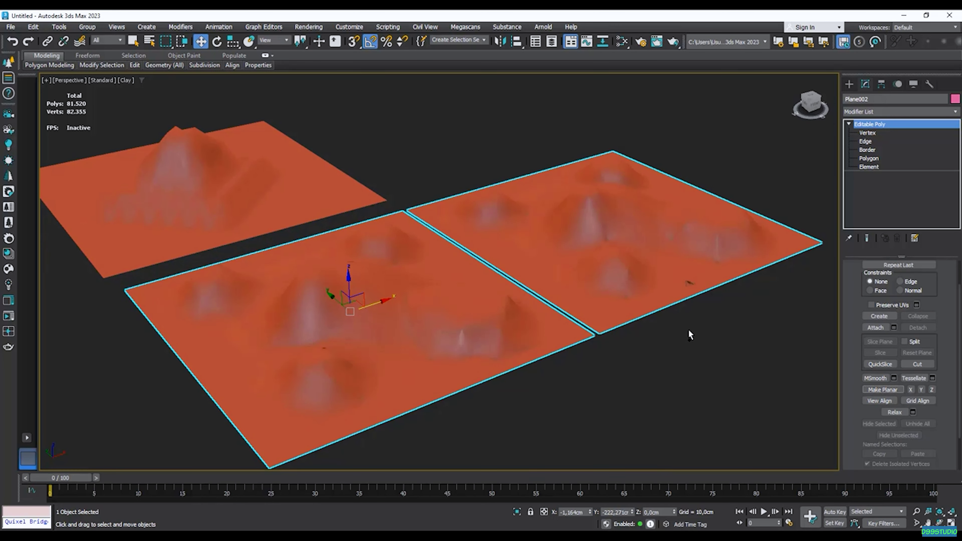
- Rotate the attached hilly planes 20 degrees about the X axis and try flattening them with Grid Align
middle_drag(701, 326, 688, 326)
middle_drag(768, 345, 769, 315)
scroll(938, 374, down, 2)
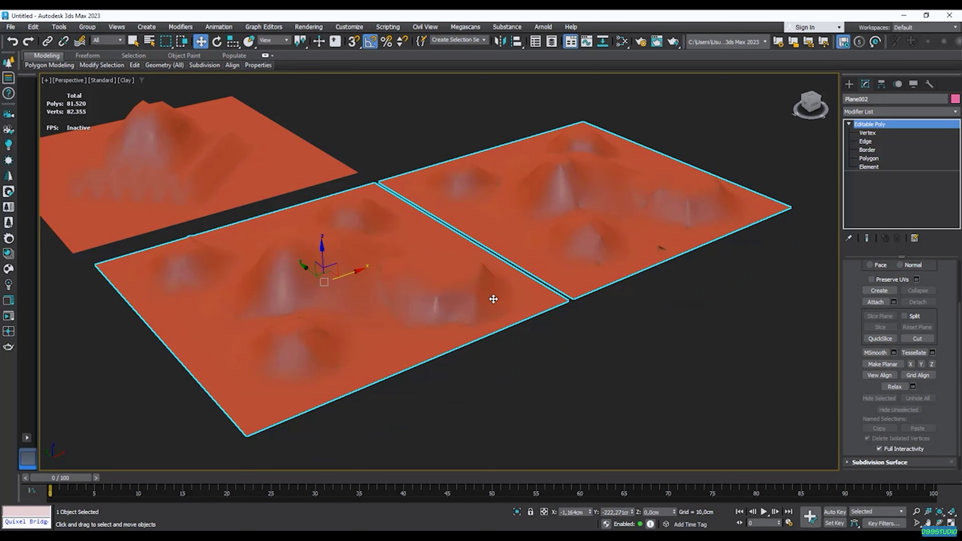
alt+middle_drag(575, 319, 574, 319)
middle_drag(335, 250, 412, 258)
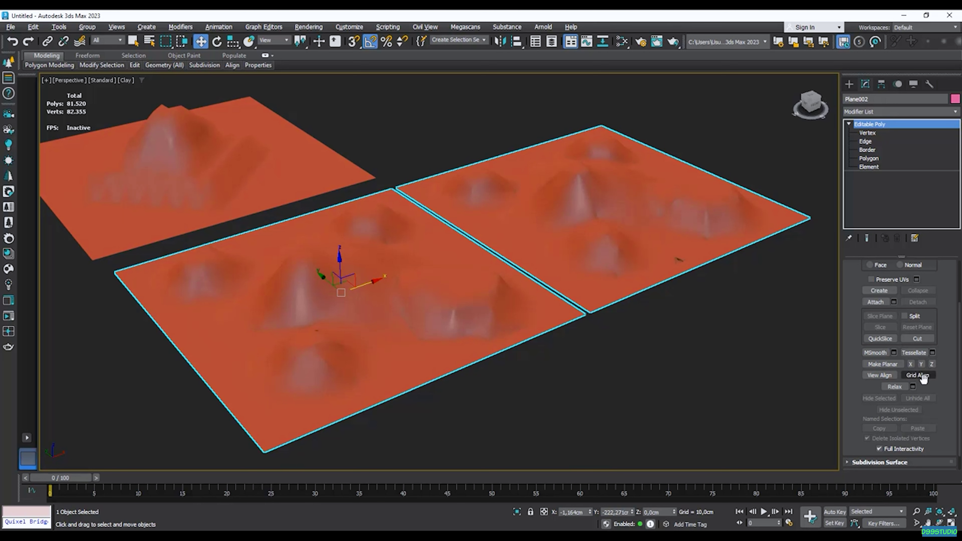
key(e)
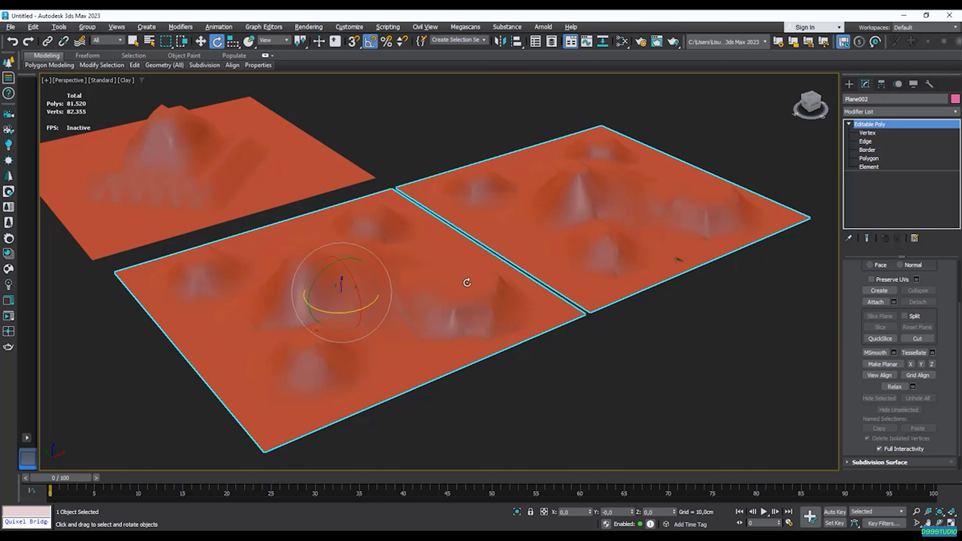
drag(362, 284, 358, 292)
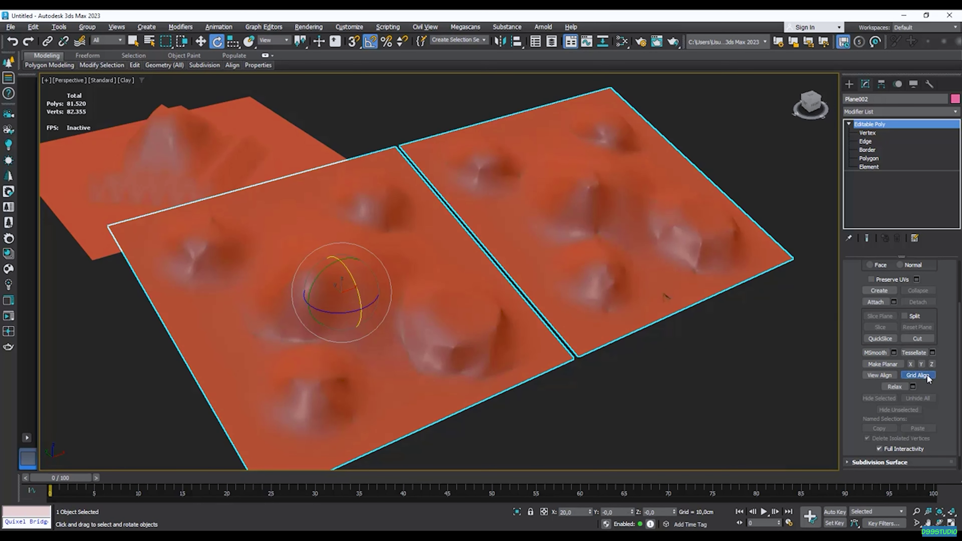
click(927, 377)
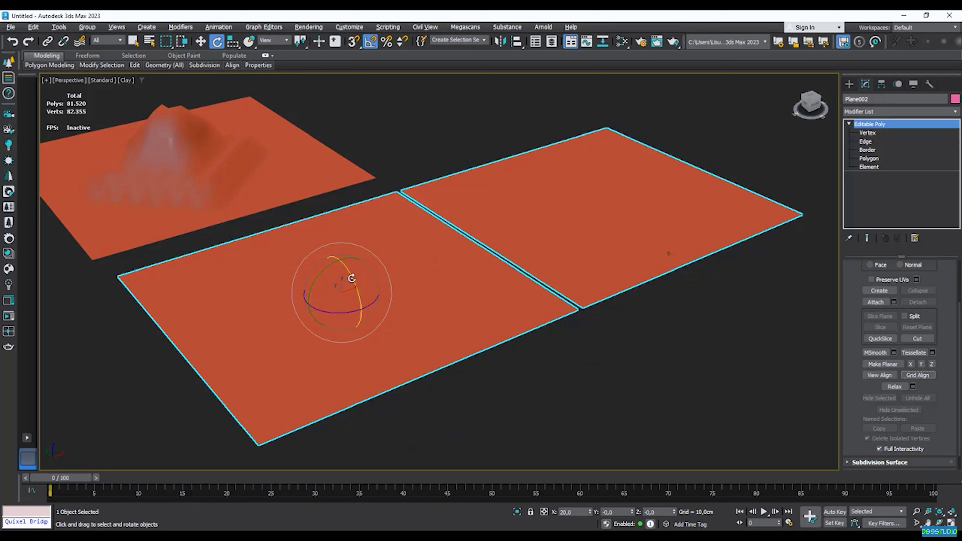
- Rotate the flattened planes about the X axis again and realign them with Grid Align
drag(348, 278, 363, 296)
click(927, 377)
alt+middle_drag(497, 308, 523, 308)
- Undo the Grid Align operations and rotations on the attached planes
key(ctrl+z)
key(ctrl+z)
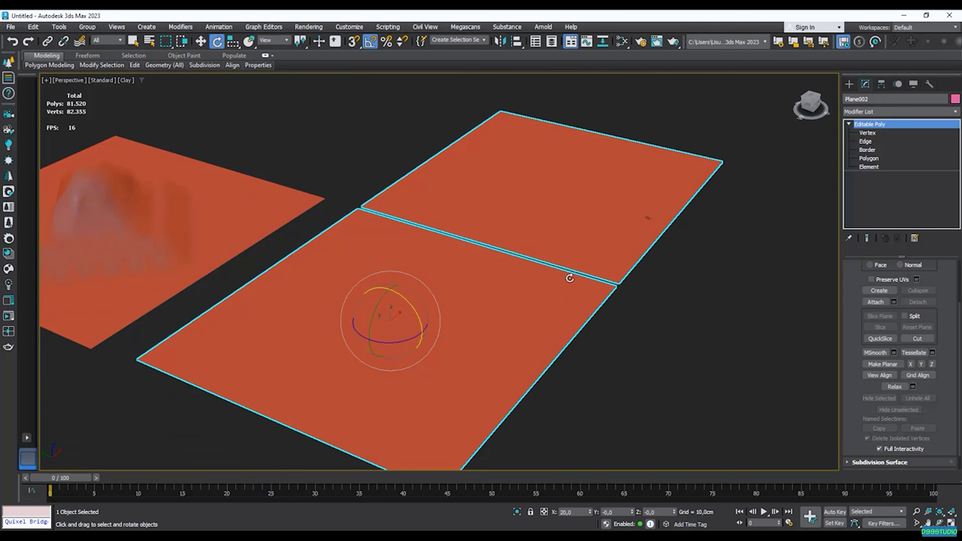
key(shift+z)
key(shift+z)
alt+middle_drag(526, 301, 474, 256)
scroll(303, 311, up, 5)
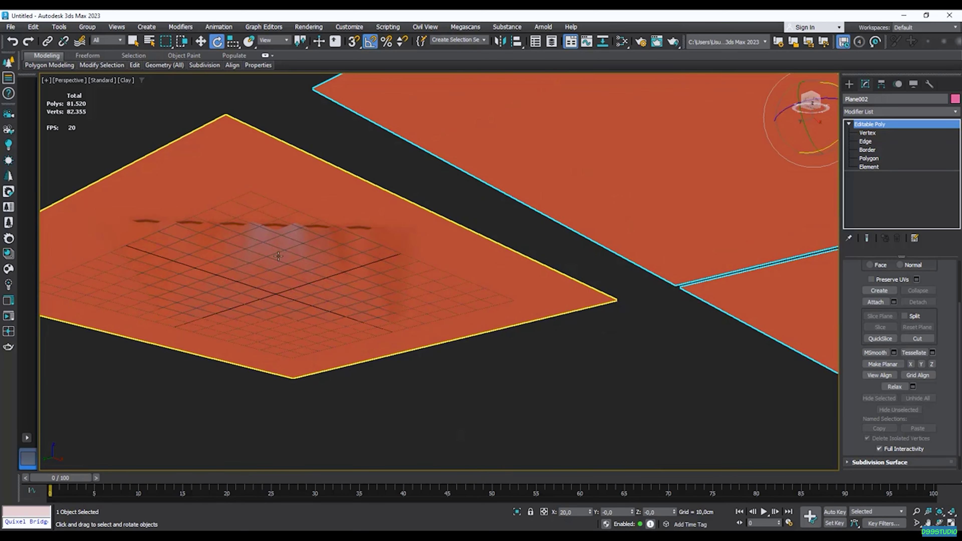
scroll(303, 311, down, 7)
alt+middle_drag(265, 316, 329, 321)
scroll(436, 281, up, 4)
click(597, 321)
key(ctrl+z)
key(ctrl+z)
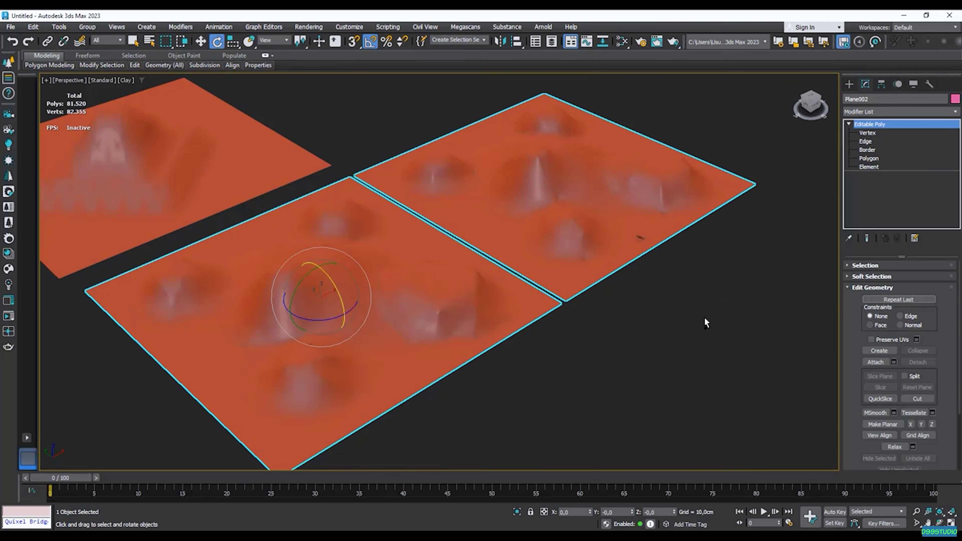
- Preview Relax with amount 1.0 and 64 iterations on the attached hilly planes, cancel the preview, and apply Relax twice
alt+middle_drag(626, 322, 584, 297)
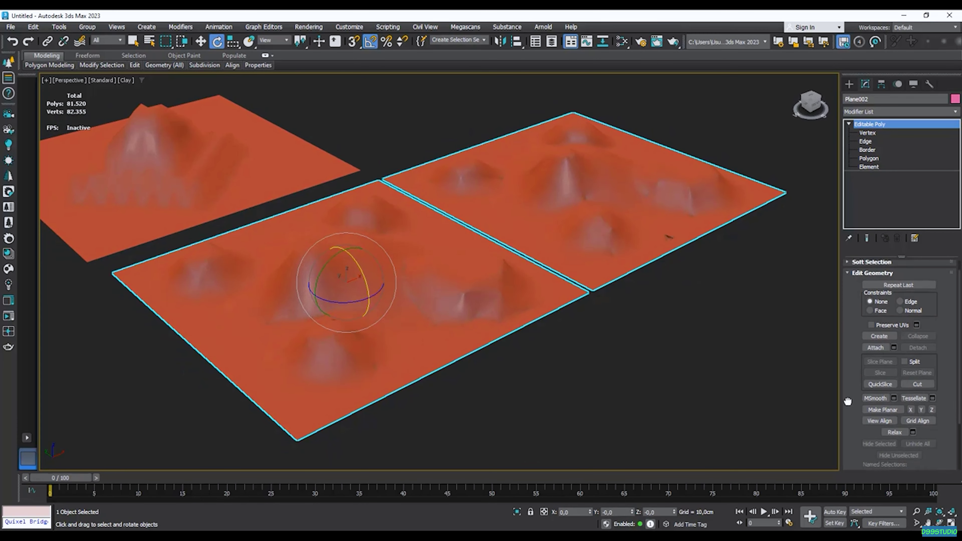
key(F4)
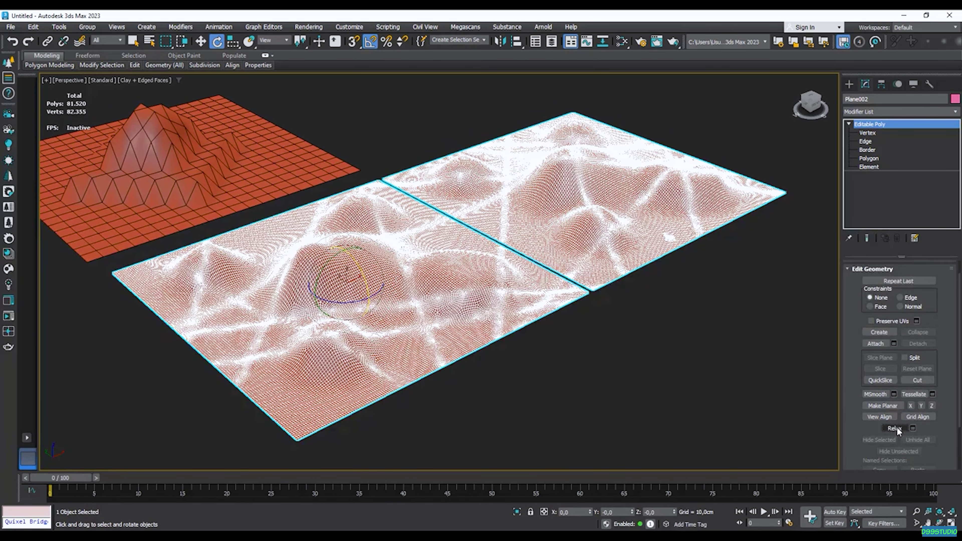
key(F4)
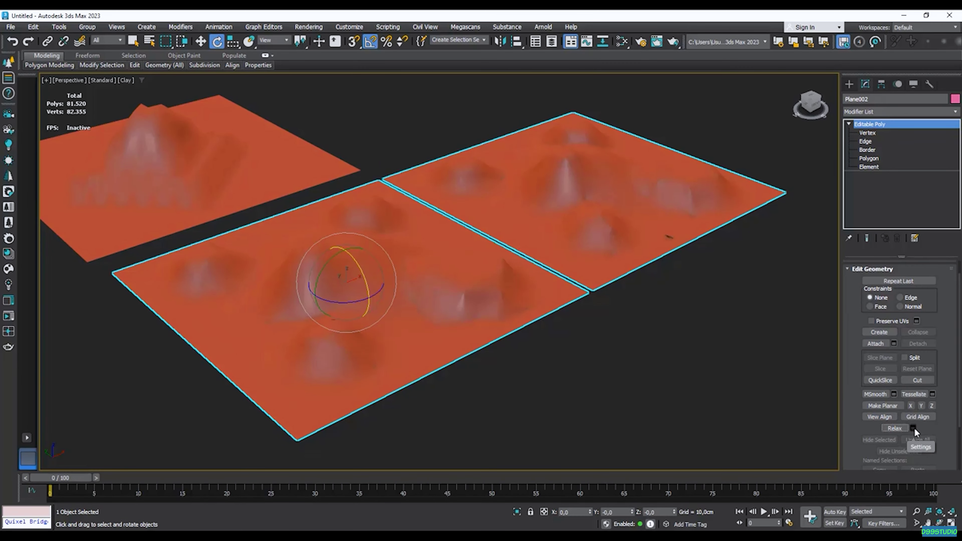
click(914, 428)
drag(448, 280, 448, 274)
drag(447, 292, 447, 288)
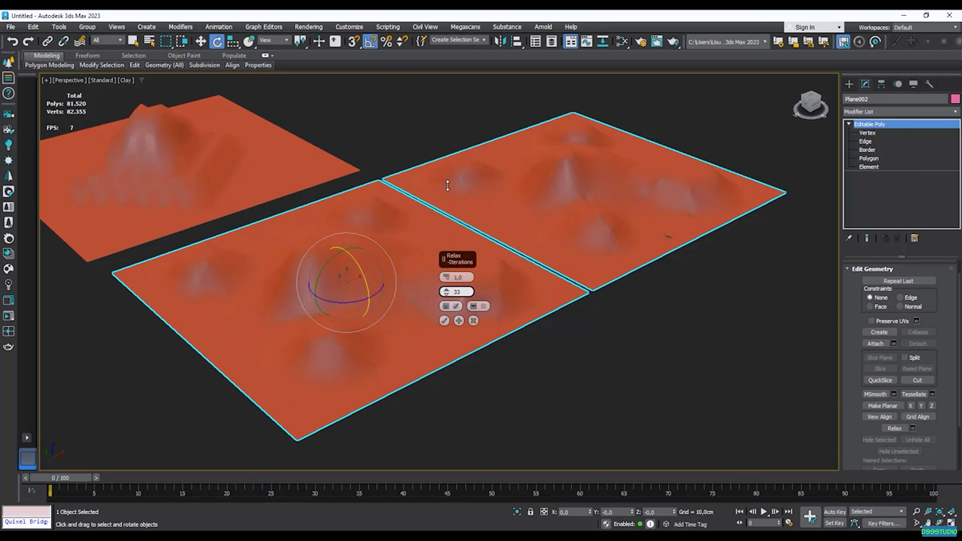
drag(448, 169, 451, 186)
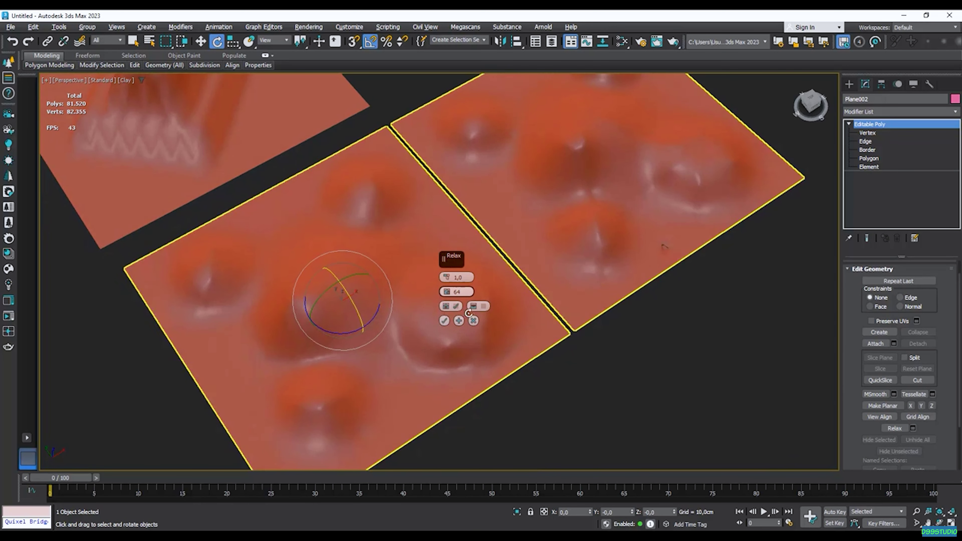
click(473, 321)
click(901, 429)
click(891, 430)
alt+middle_drag(574, 391, 570, 378)
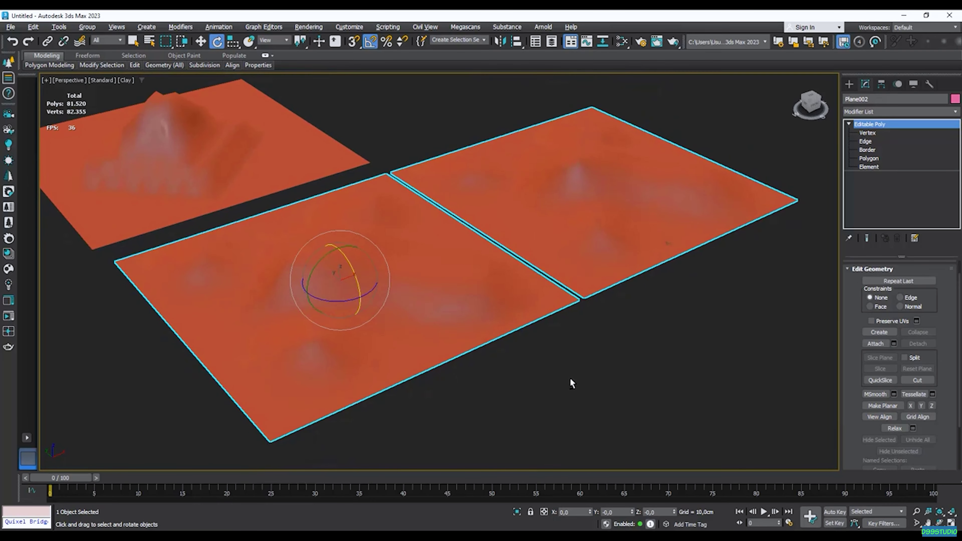
key(F4)
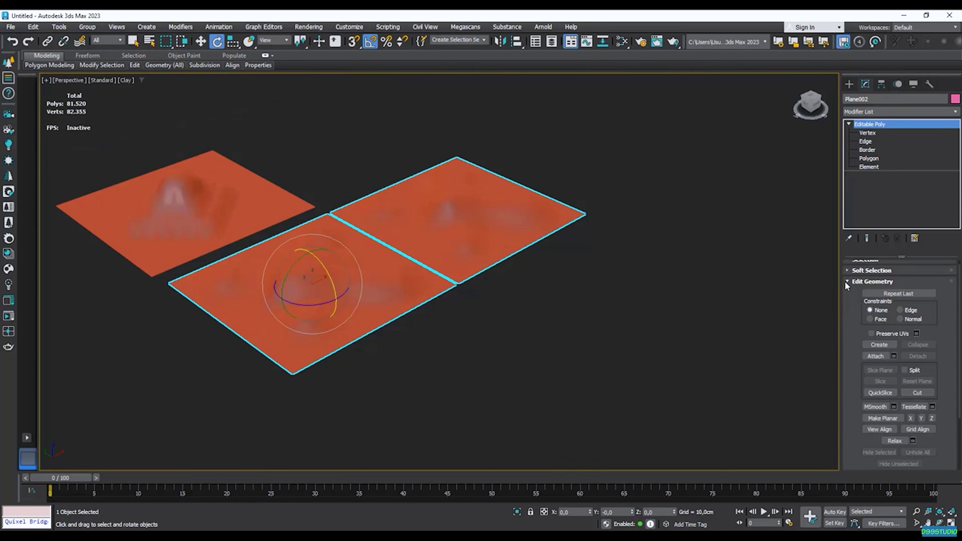
- Examine the Subdivision Surface and Subdivision Displacement settings of the attached planes
click(845, 282)
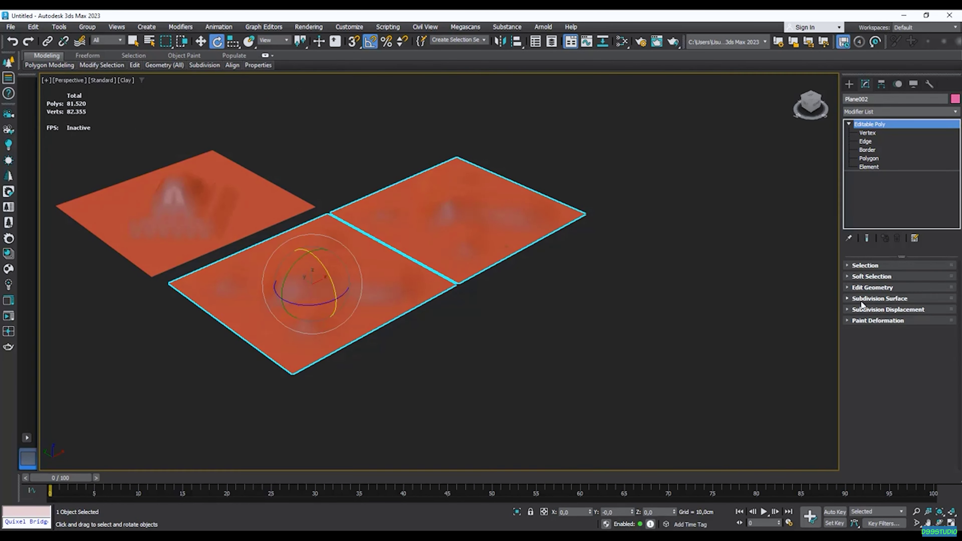
click(851, 299)
scroll(848, 315, up, 1)
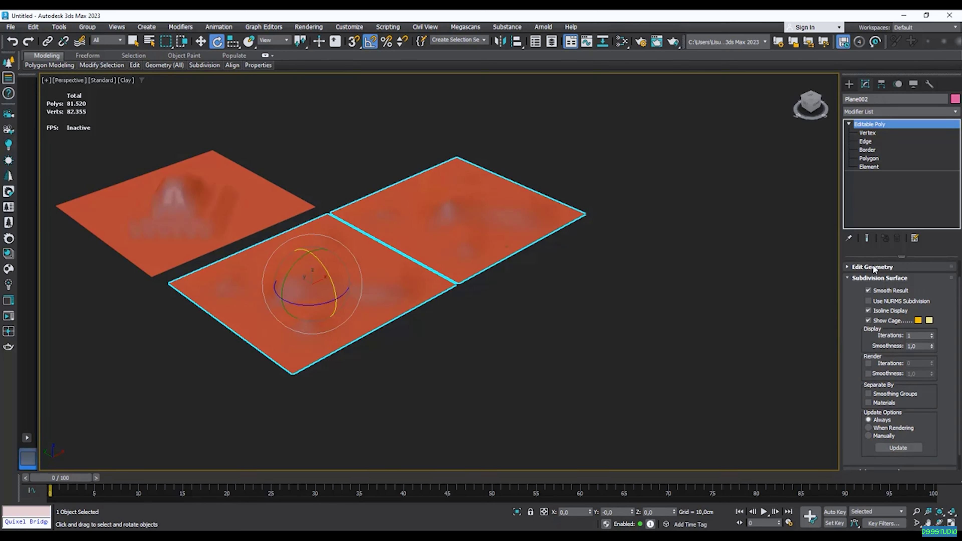
click(848, 279)
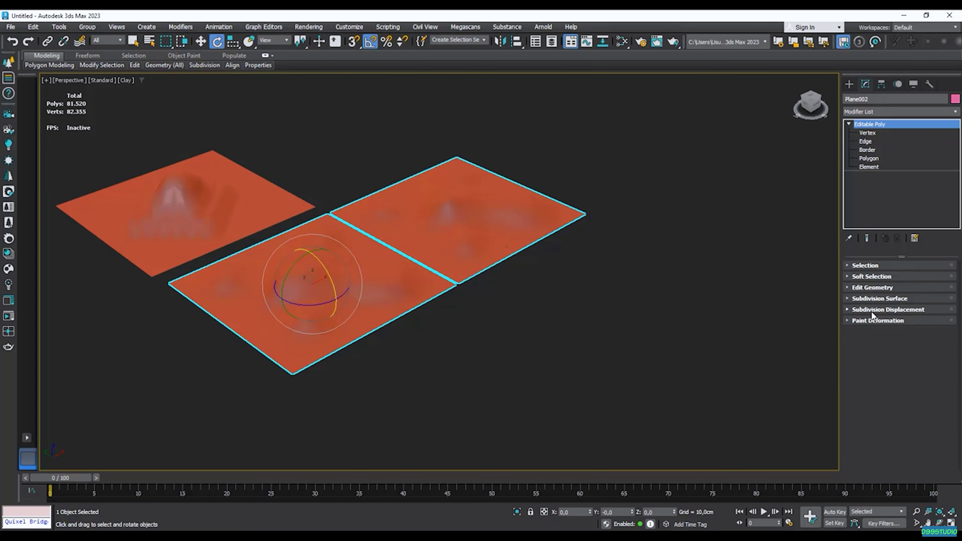
click(848, 298)
click(847, 275)
click(884, 310)
click(888, 310)
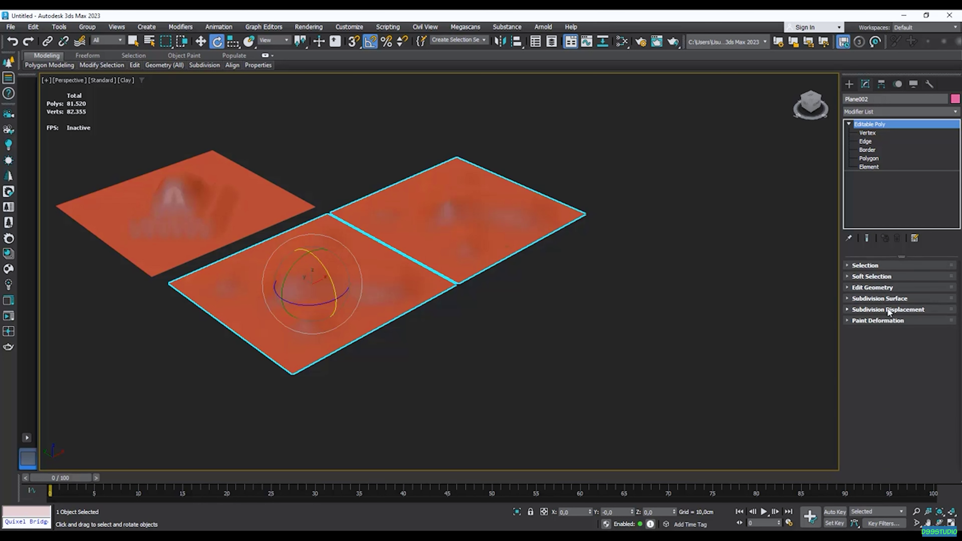
- Examine the Paint Deformation settings for Push/Pull, Relax and the brush, and collapse them
click(849, 321)
drag(840, 390, 817, 372)
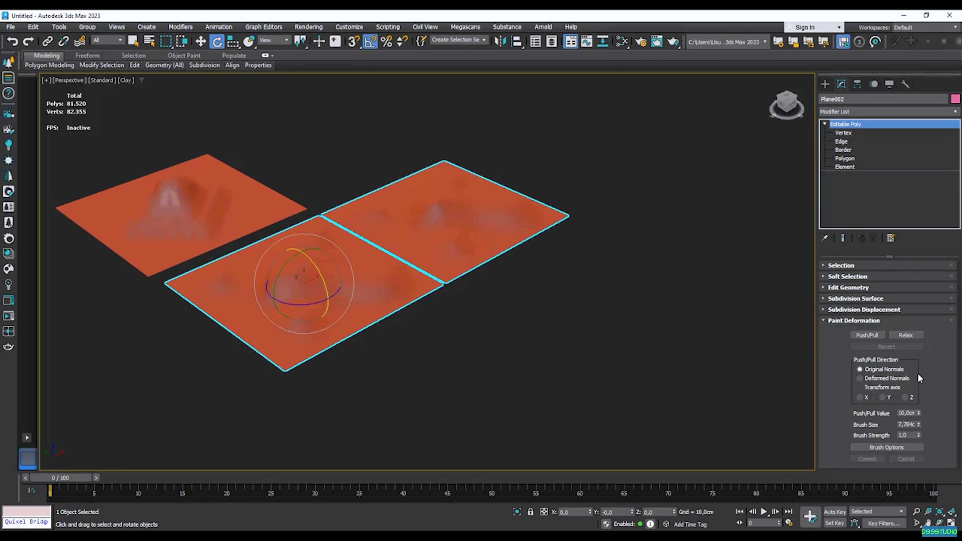
click(854, 321)
middle_drag(504, 296, 580, 334)
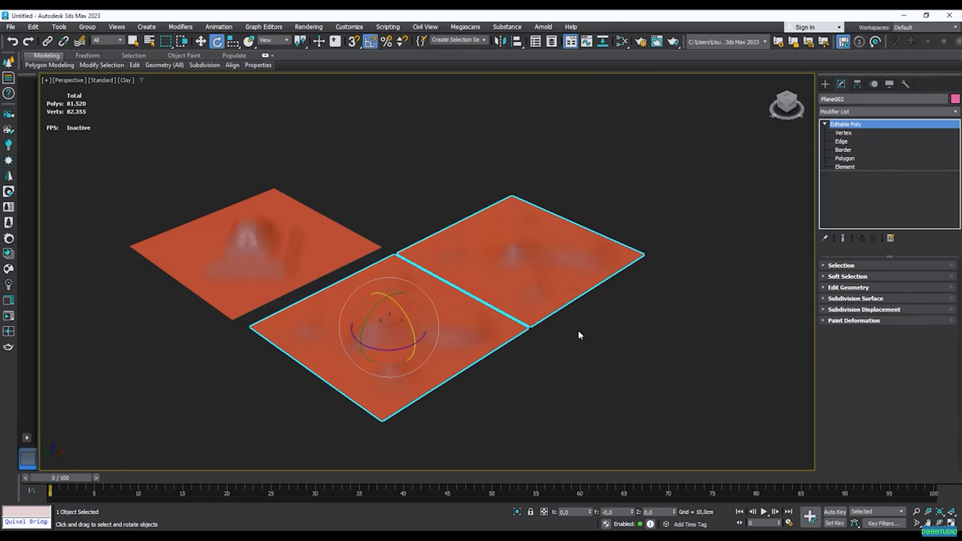